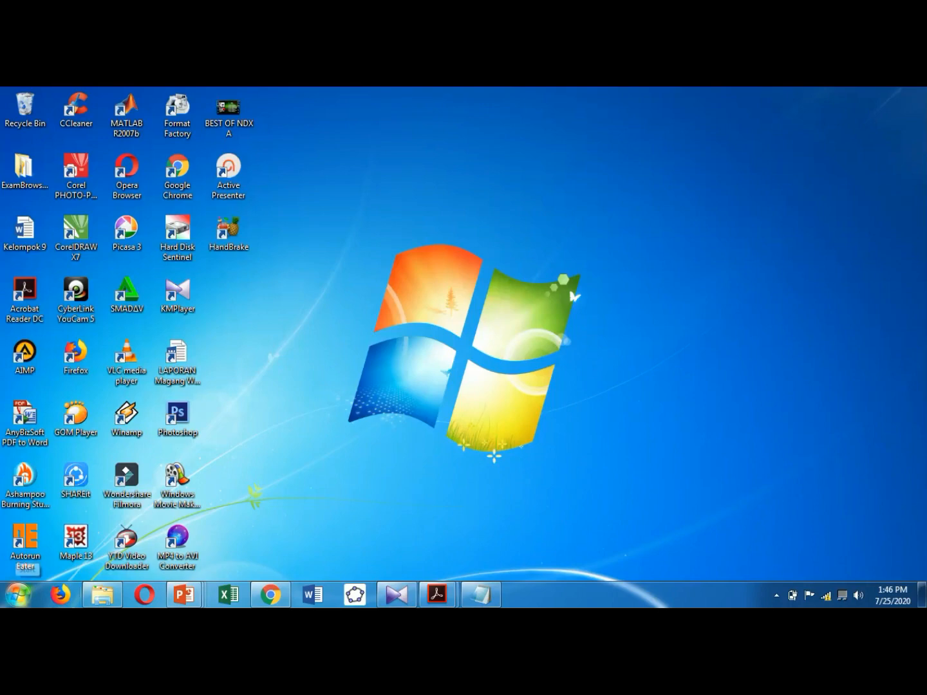
Step: Open a new blank Notepad document
left_click(18, 594)
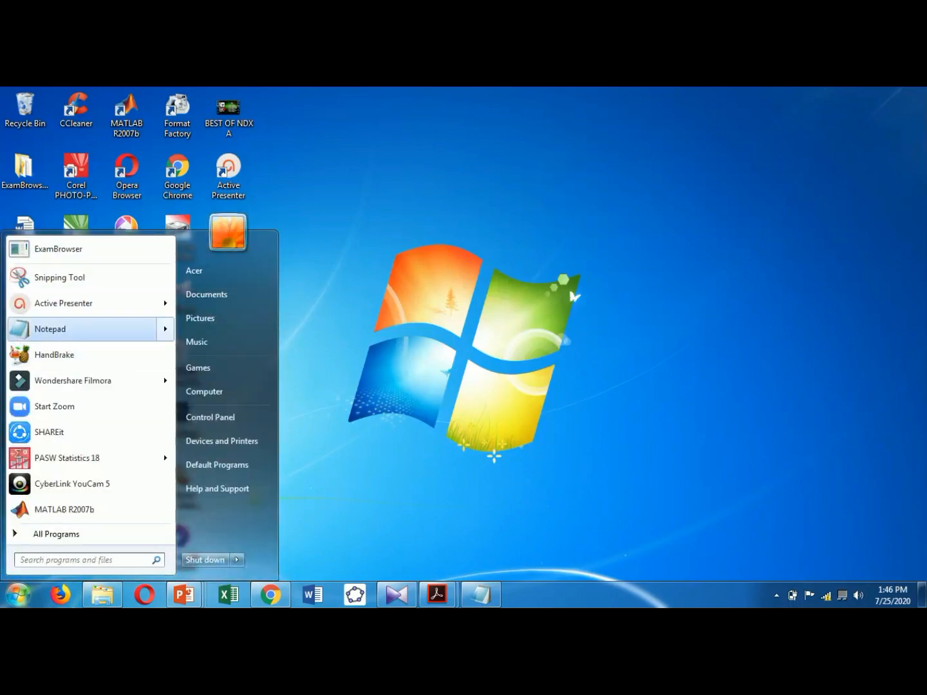
mouse_move(96, 329)
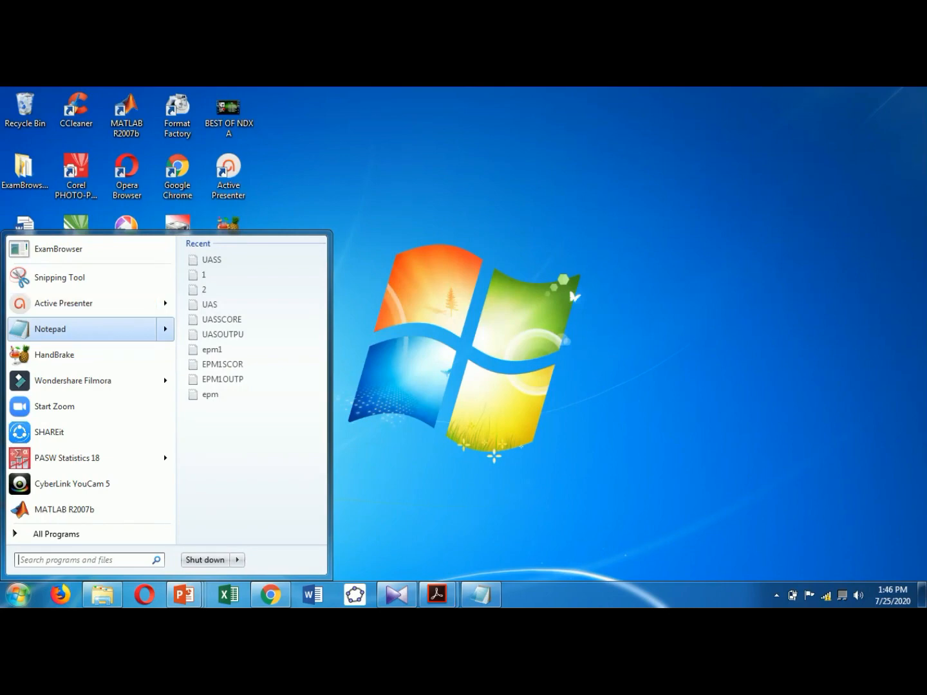
left_click(77, 328)
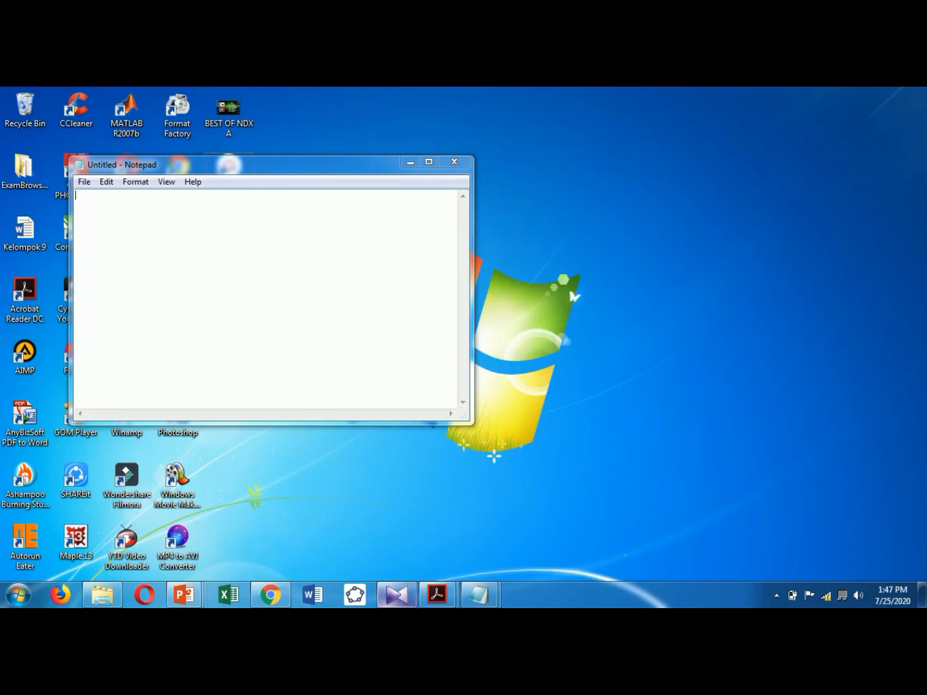
Step: Paste the numbered student answer rows 01 to 30, copied from the UASS file, into the untitled document
mouse_move(479, 594)
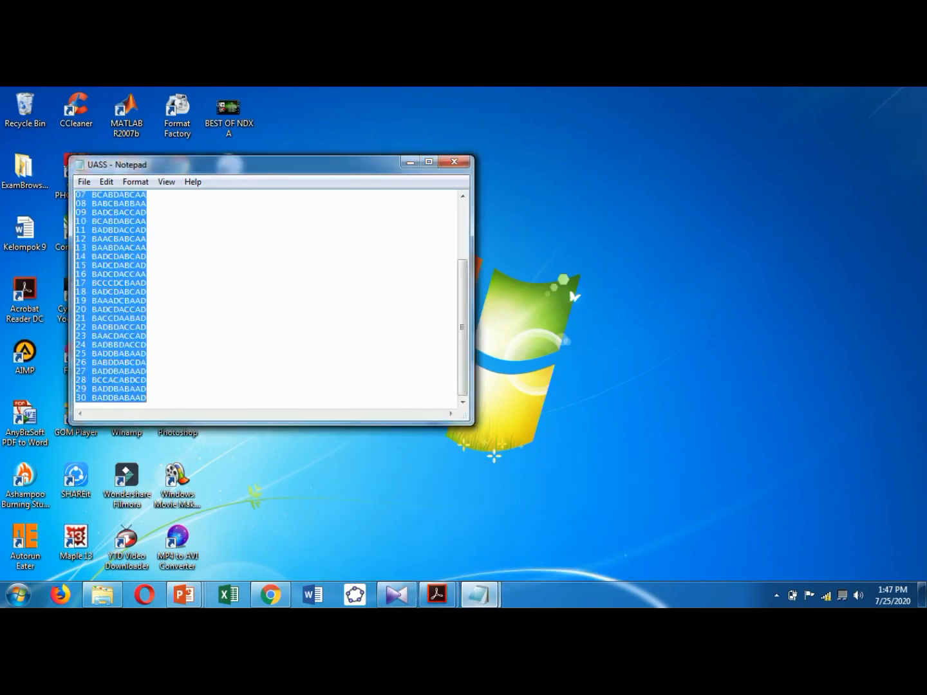
left_click(406, 525)
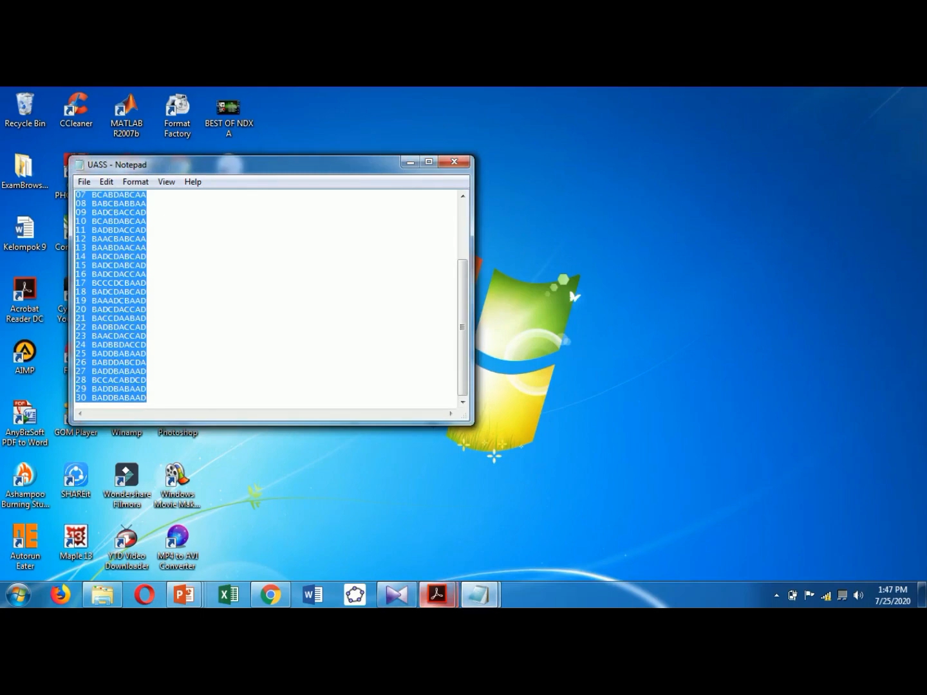
mouse_move(480, 594)
left_click(553, 524)
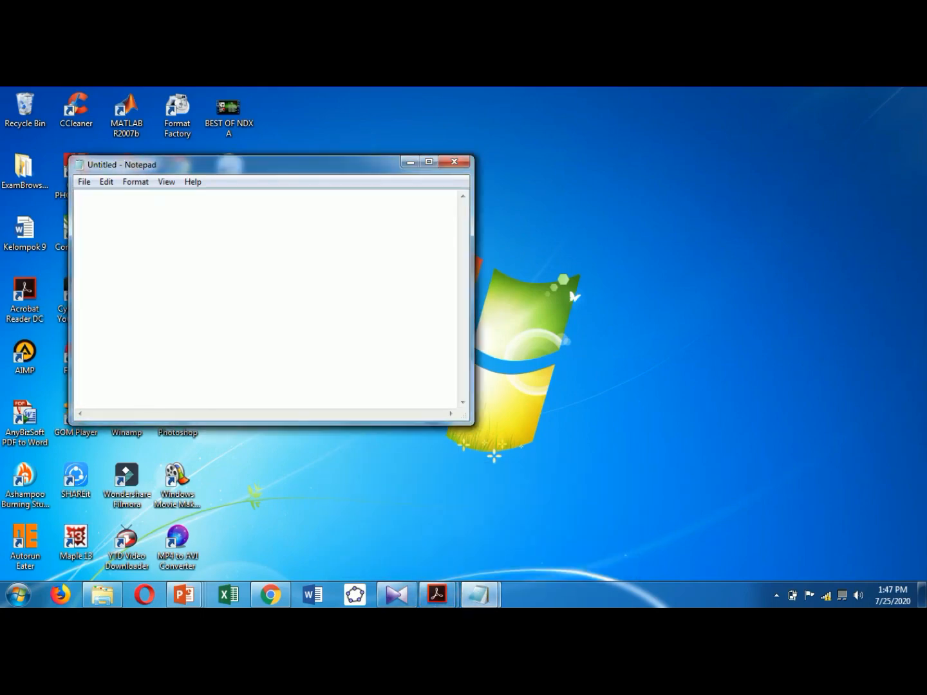
key("ctrl+v")
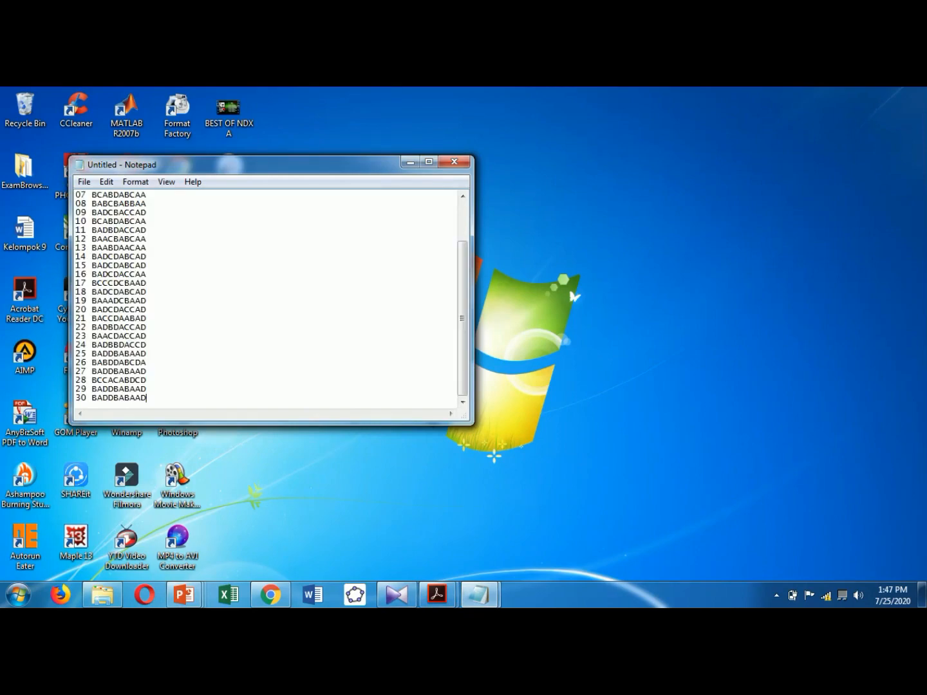
Step: Insert an empty line above answer row 01, maximize the document window and dismiss the color scheme dialog
left_click_drag(462, 318, 462, 280)
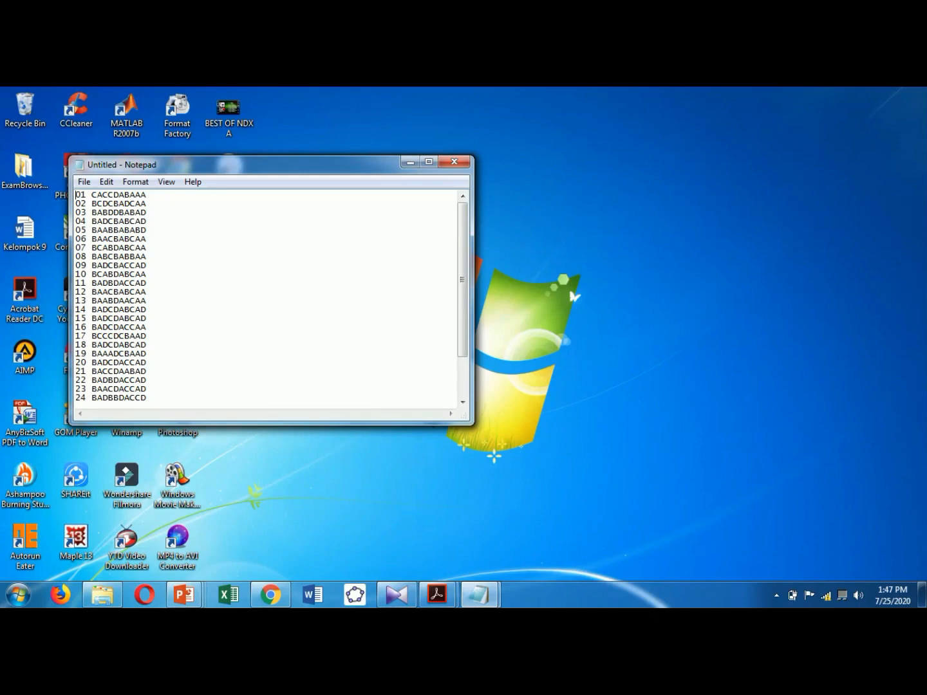
key("Return")
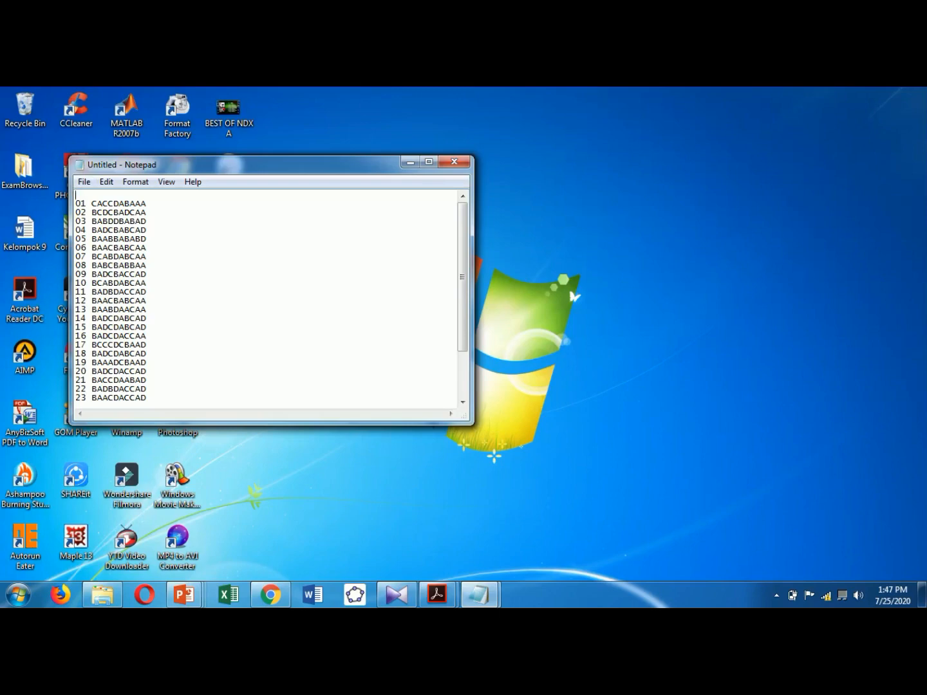
left_click(429, 161)
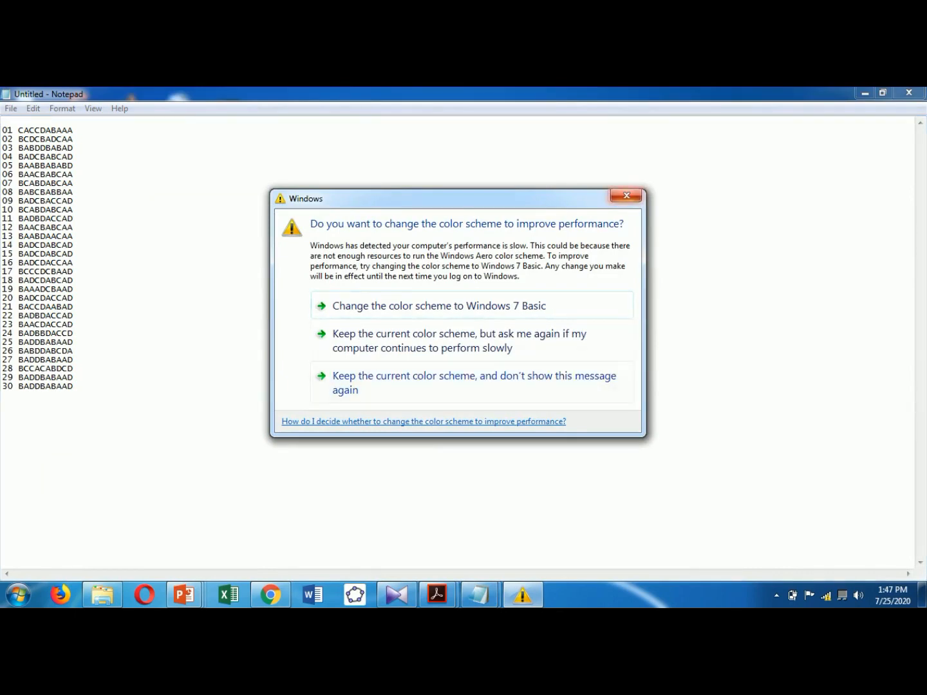
left_click(627, 195)
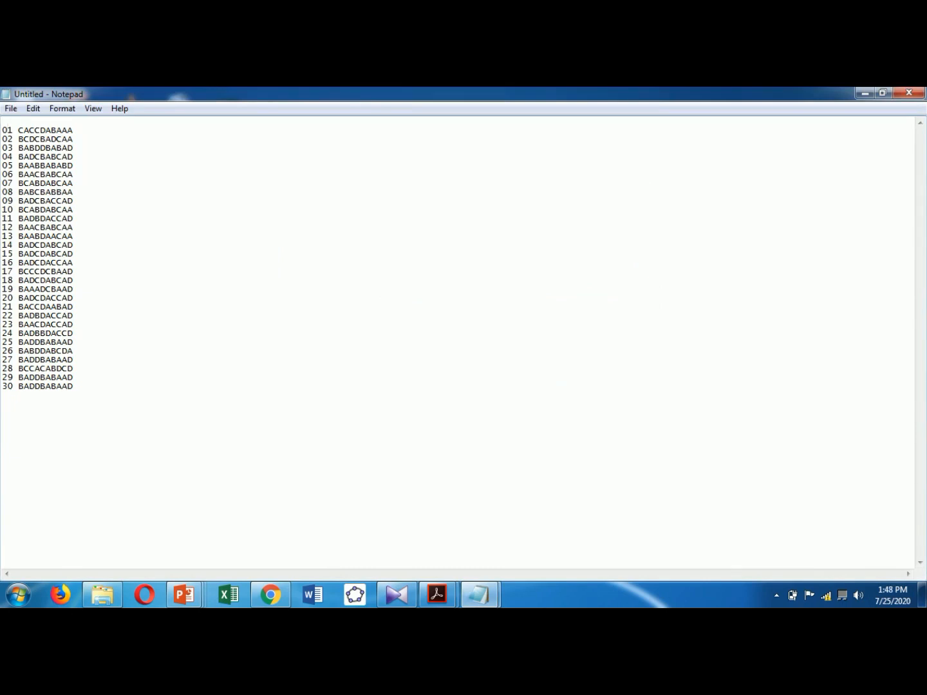
Step: Enter the header line " 10 O N 03" in capitals above the answer rows and start a new line beneath it
type("10")
type("o")
key("BackSpace")
key("Caps_Lock")
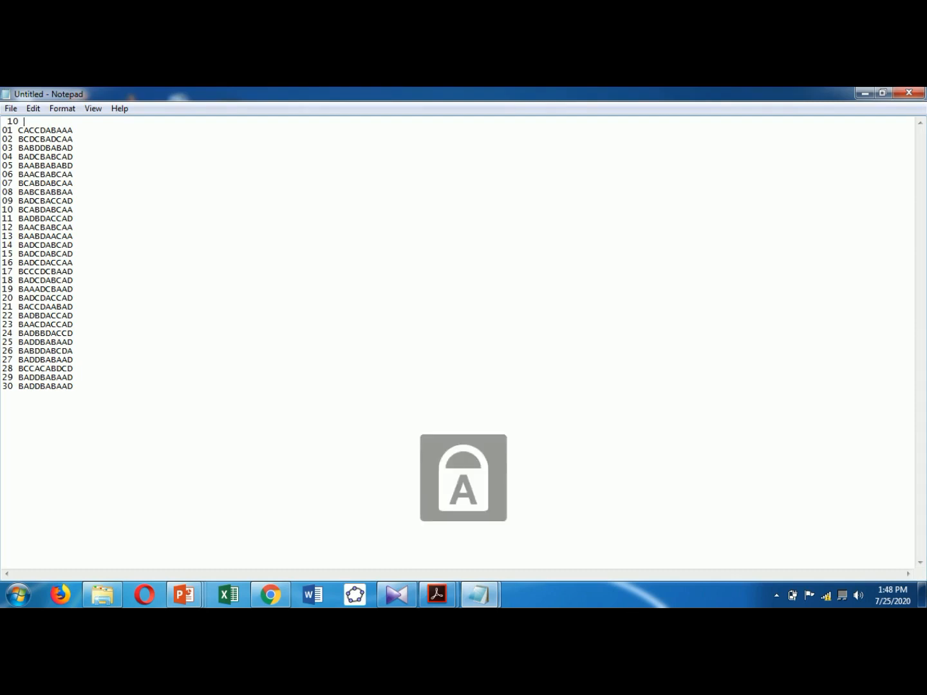
type("O")
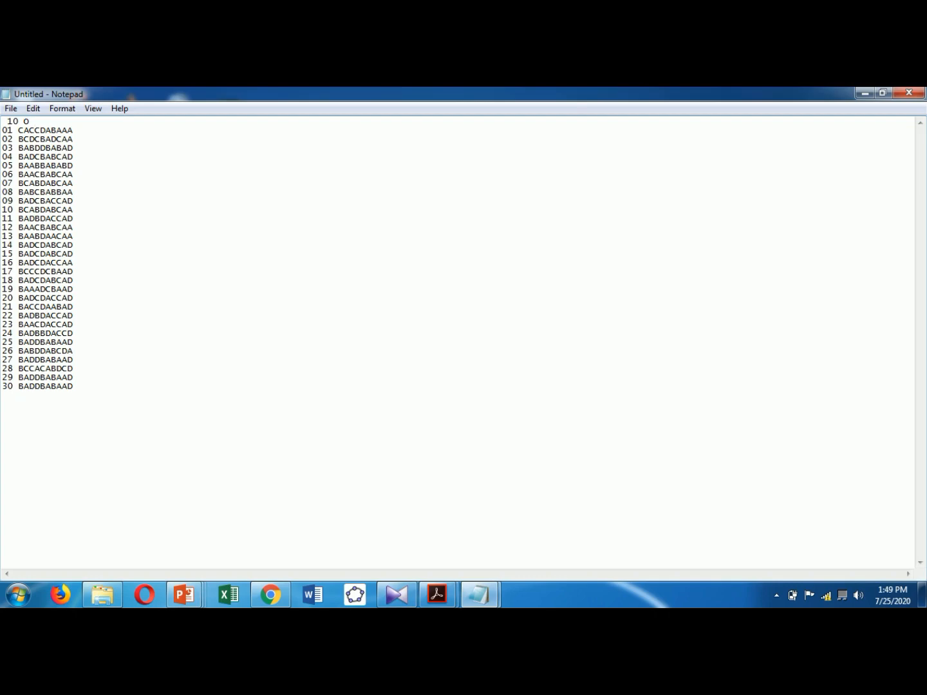
type("N")
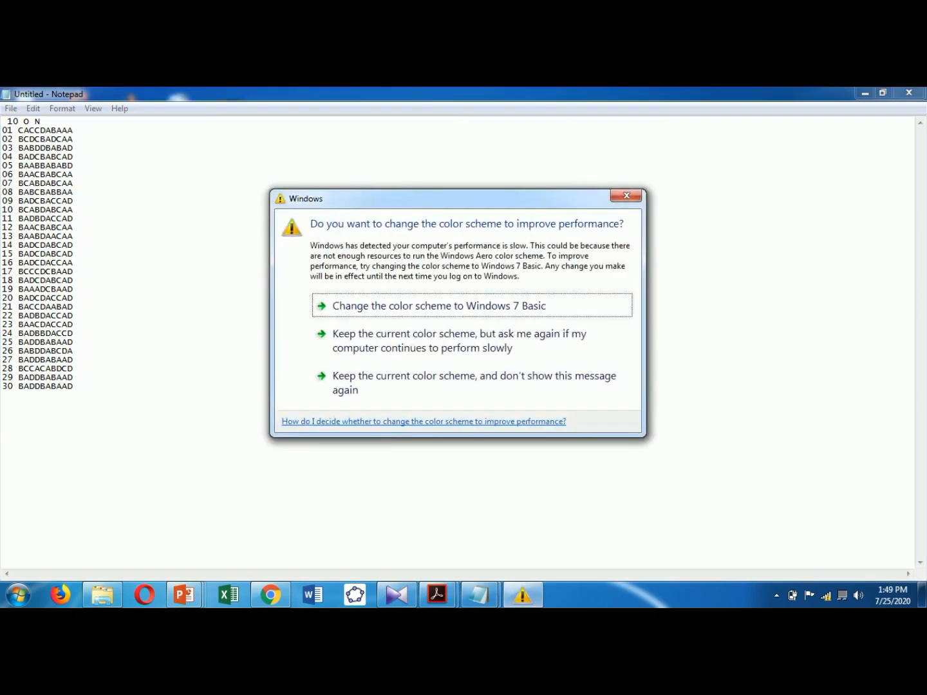
left_click(626, 195)
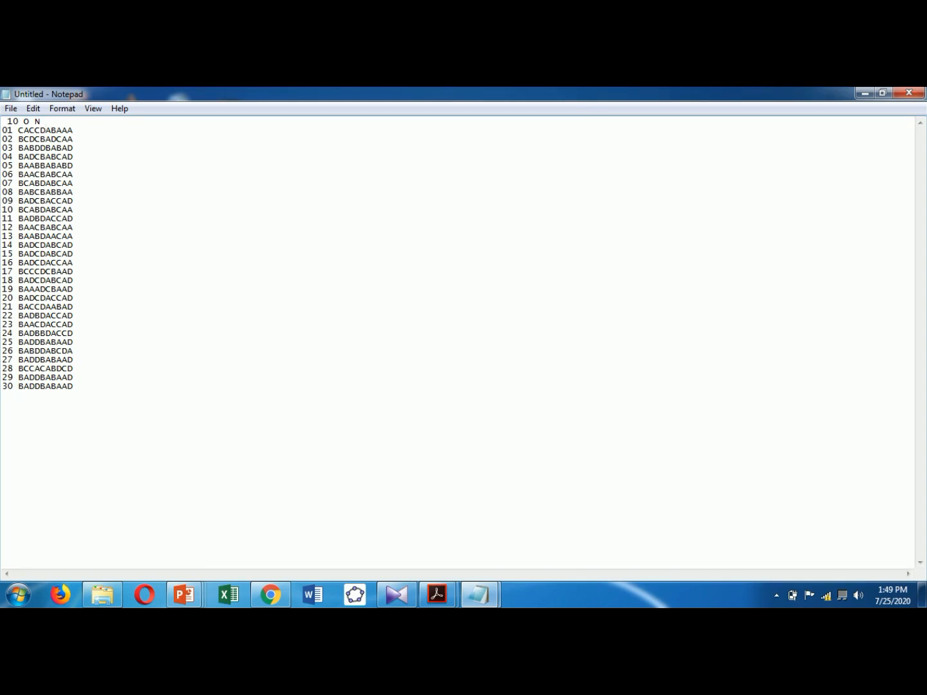
type("03")
left_click(626, 196)
key("Return")
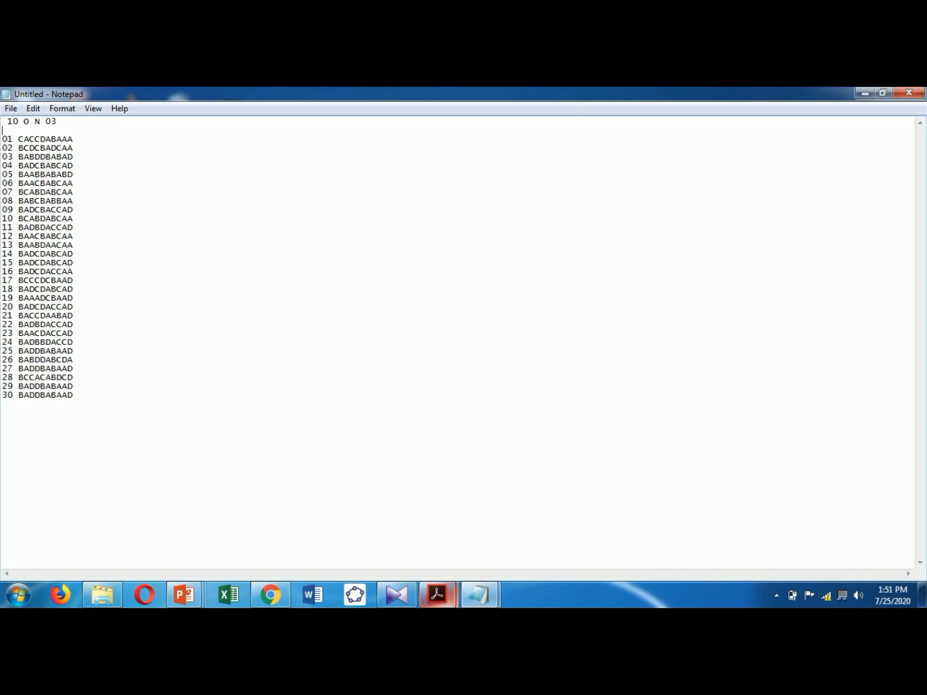
left_click(479, 594)
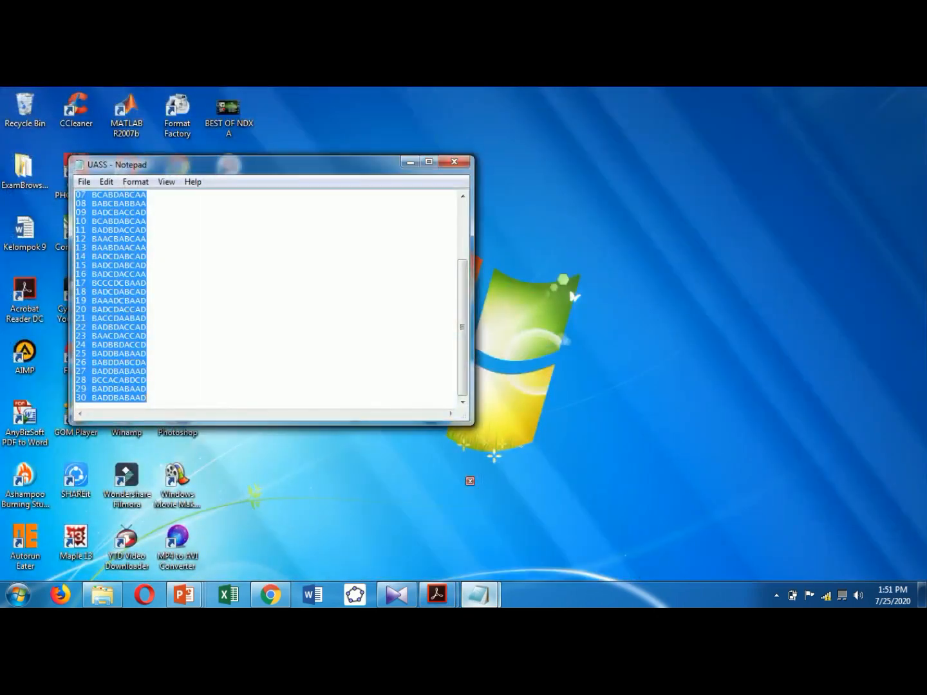
left_click(406, 524)
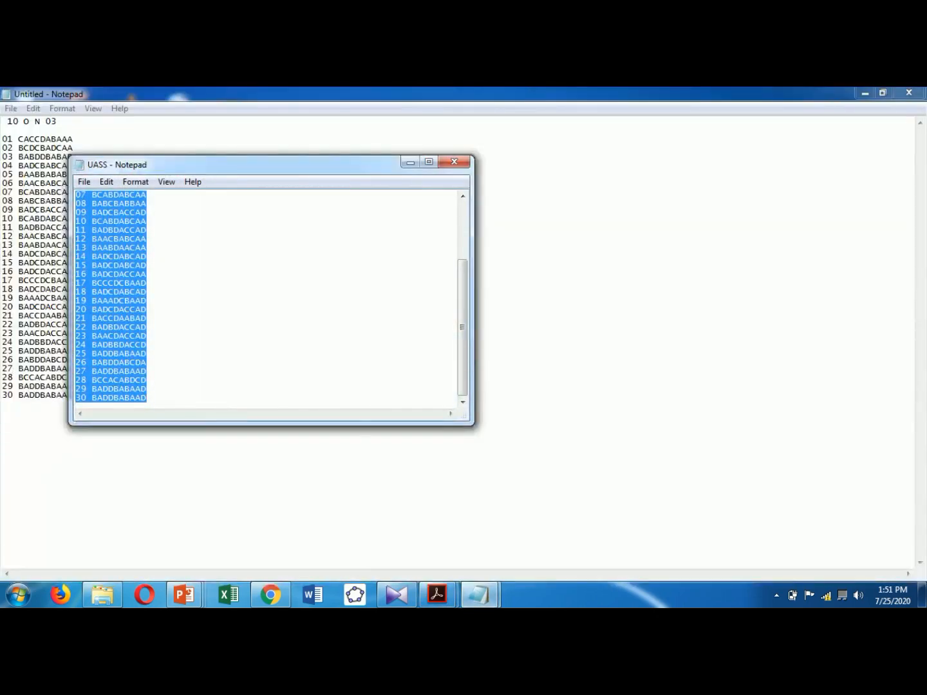
scroll(269, 296, "up", 3)
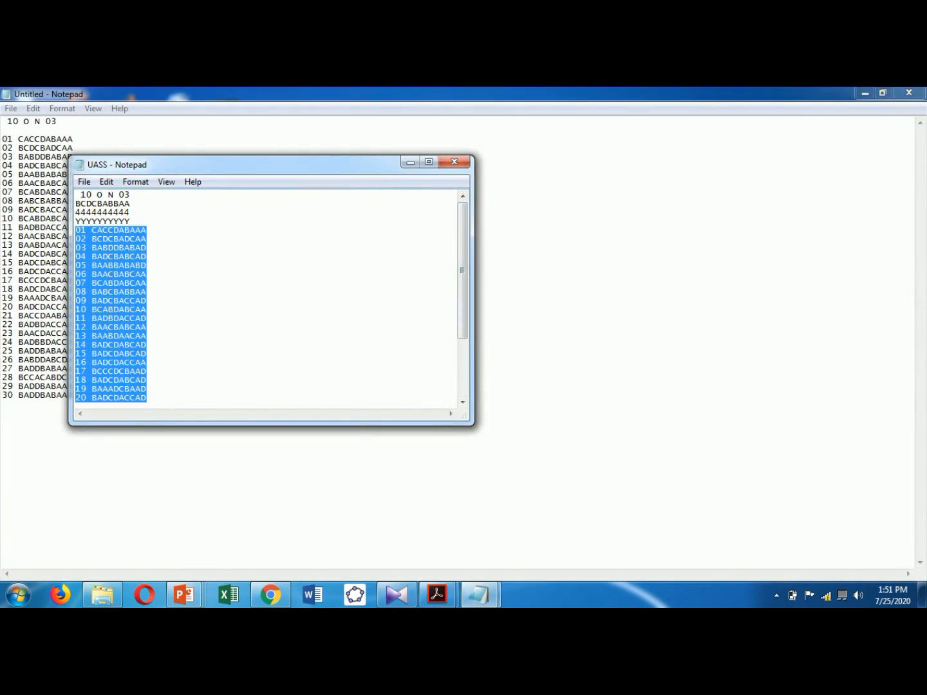
left_click_drag(75, 204, 131, 221)
key("ctrl+c")
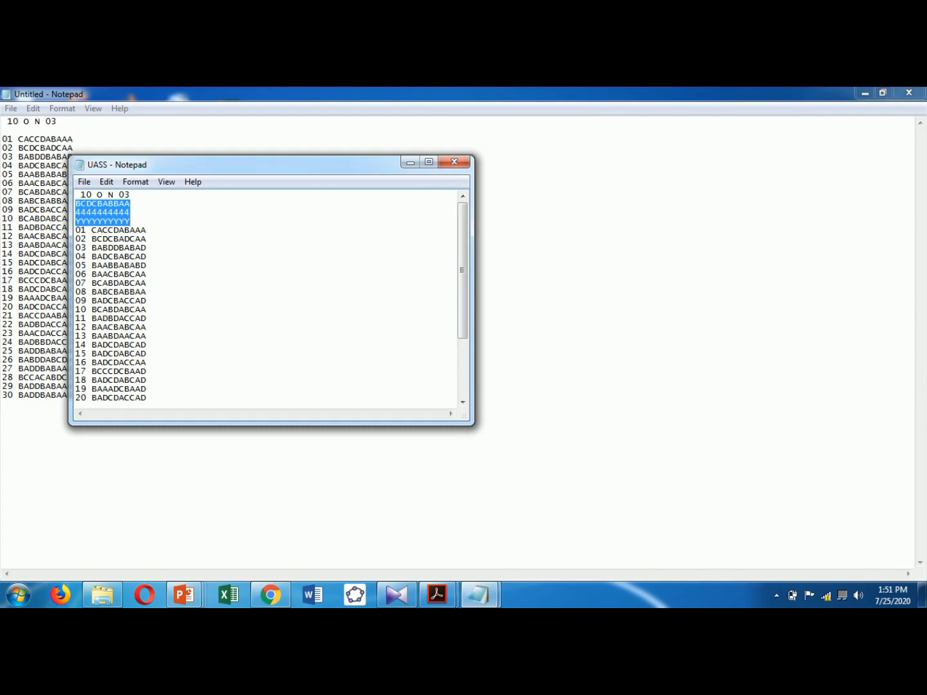
left_click(409, 163)
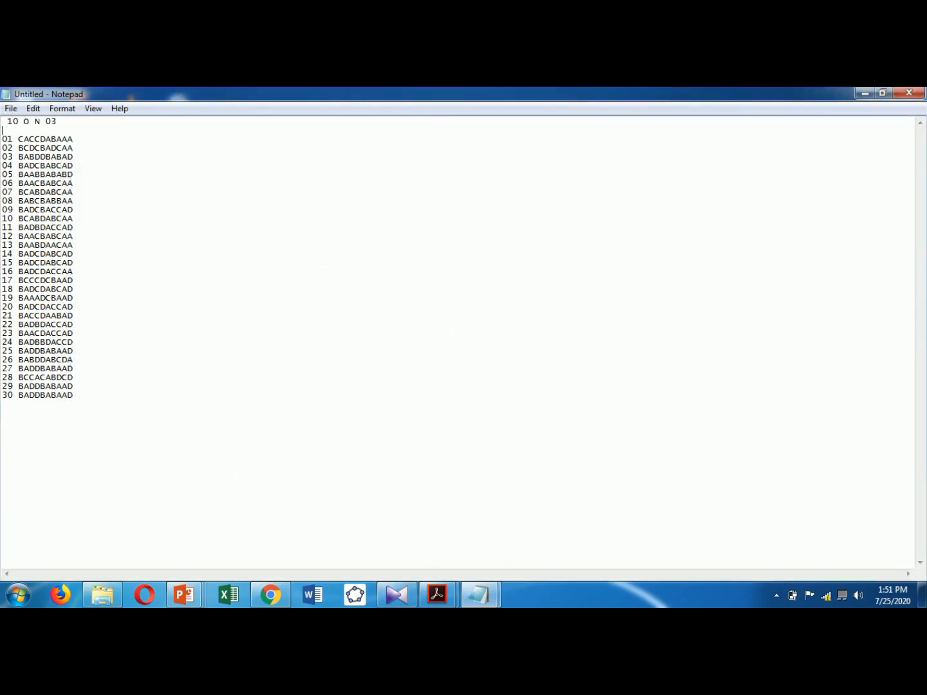
key("ctrl+v")
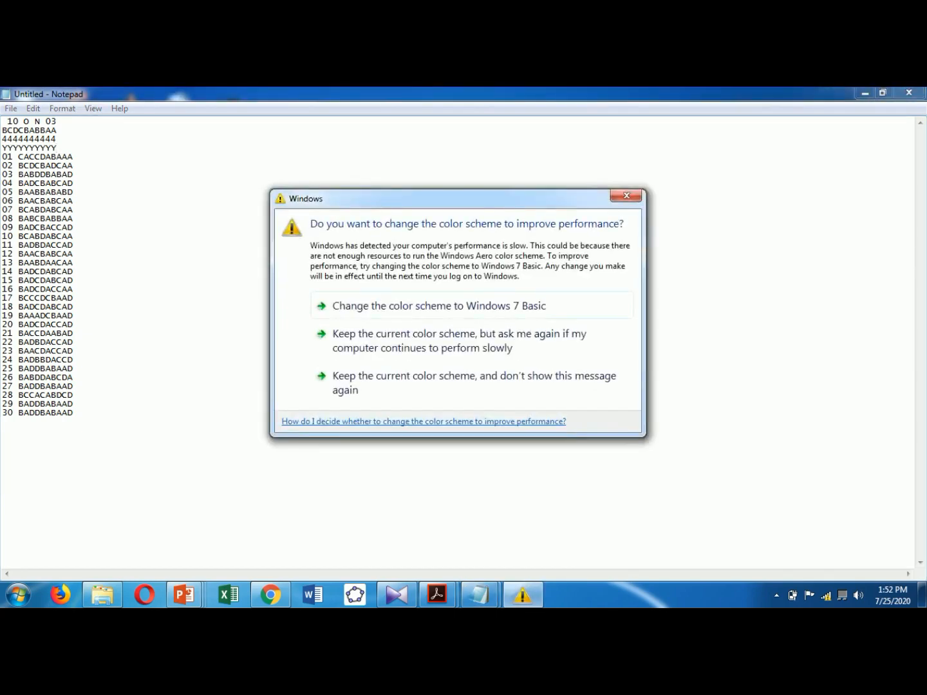
key("Escape")
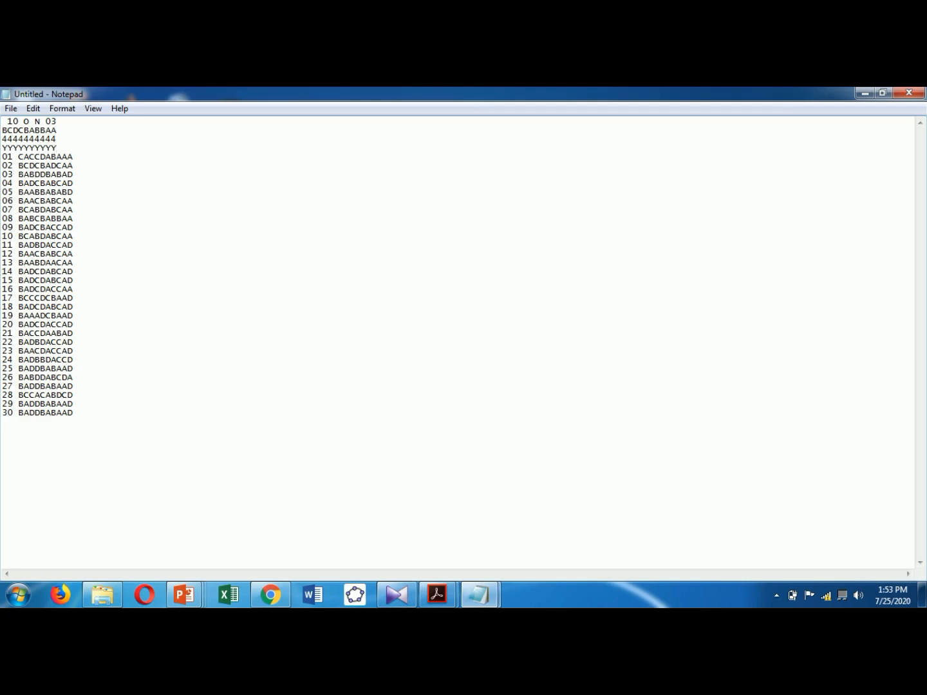
Step: Start saving the document, dismiss the system errors, and create and open a folder named UAS ASYIK inside D:\Iteman
left_click(11, 108)
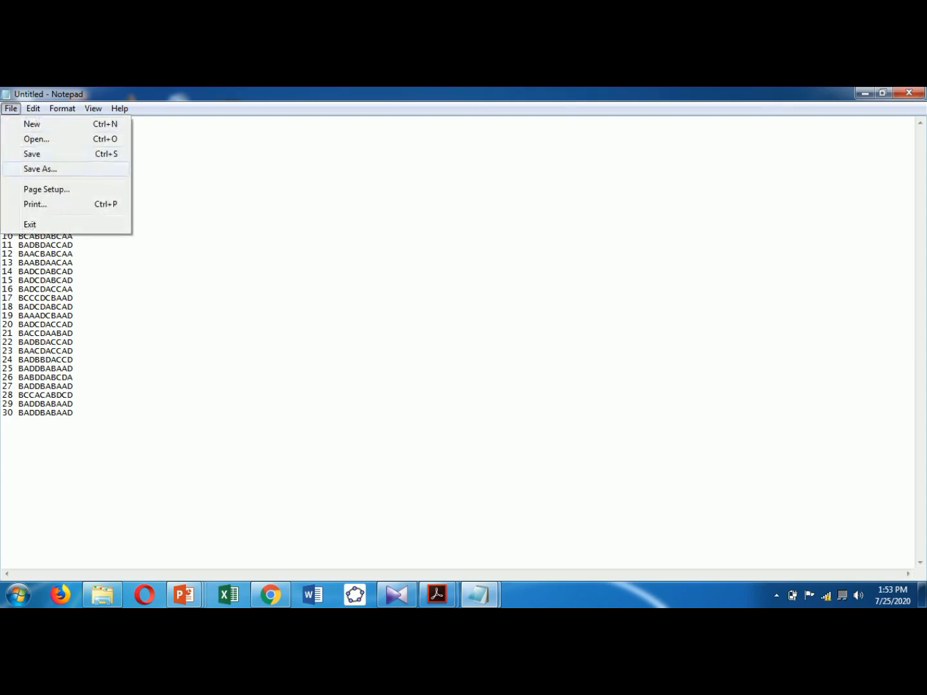
left_click(40, 153)
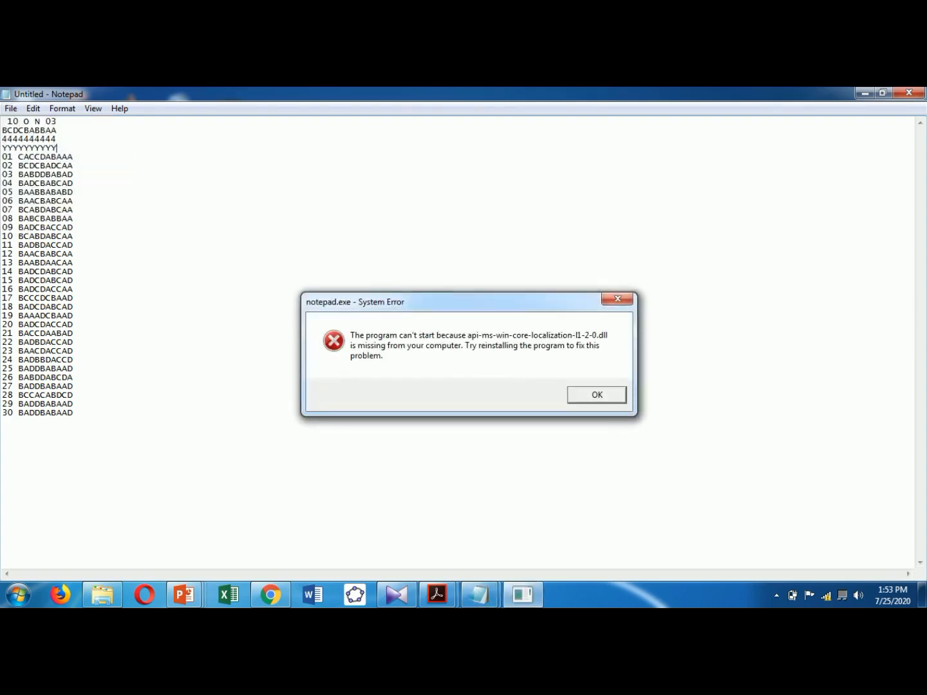
key("Return")
key("Return")
key("Return")
key("Return")
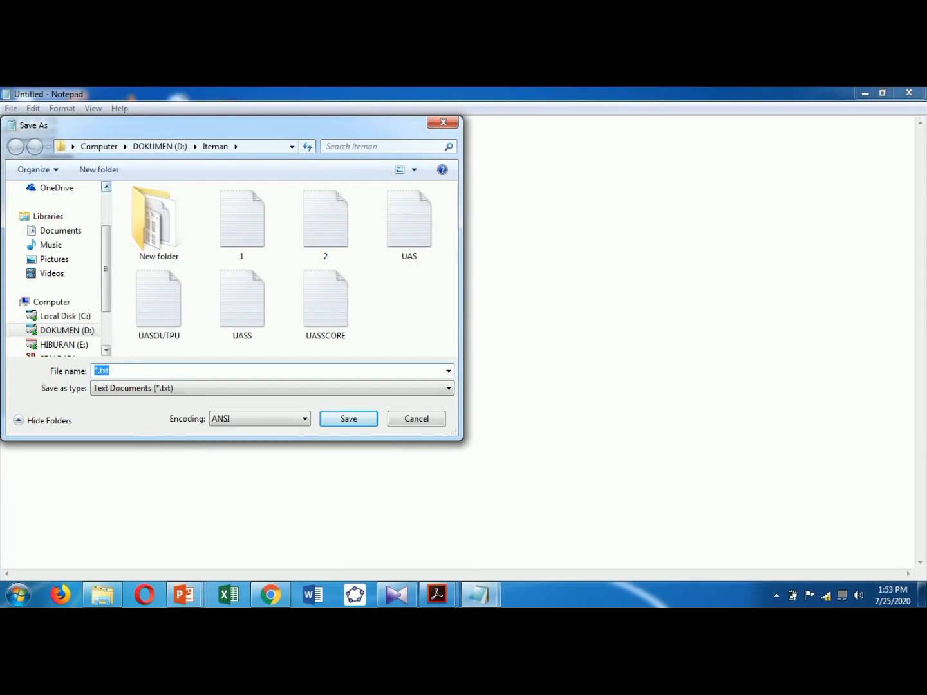
left_click(100, 170)
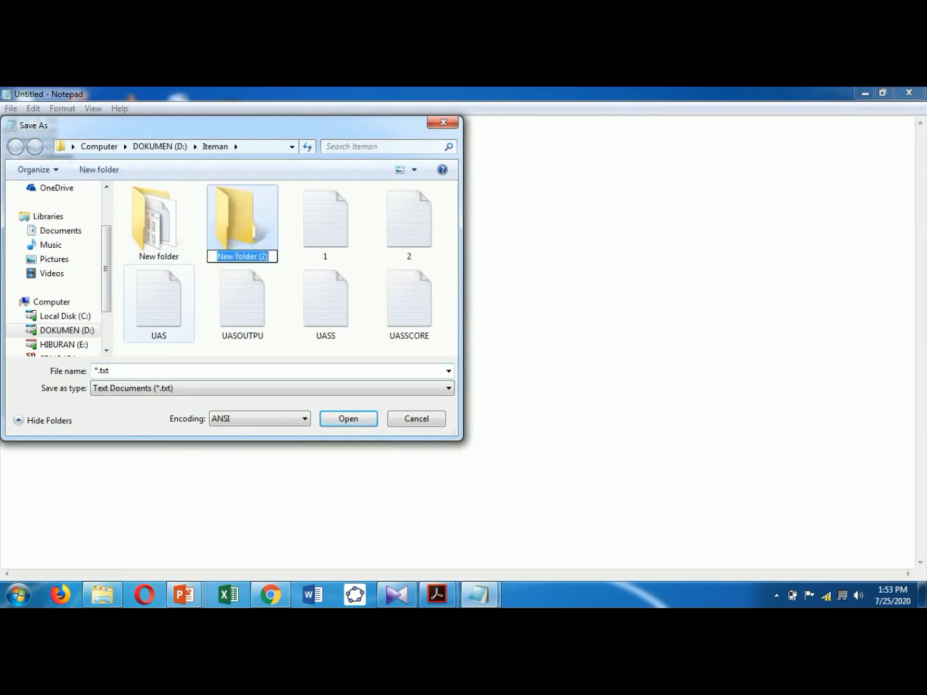
type("U")
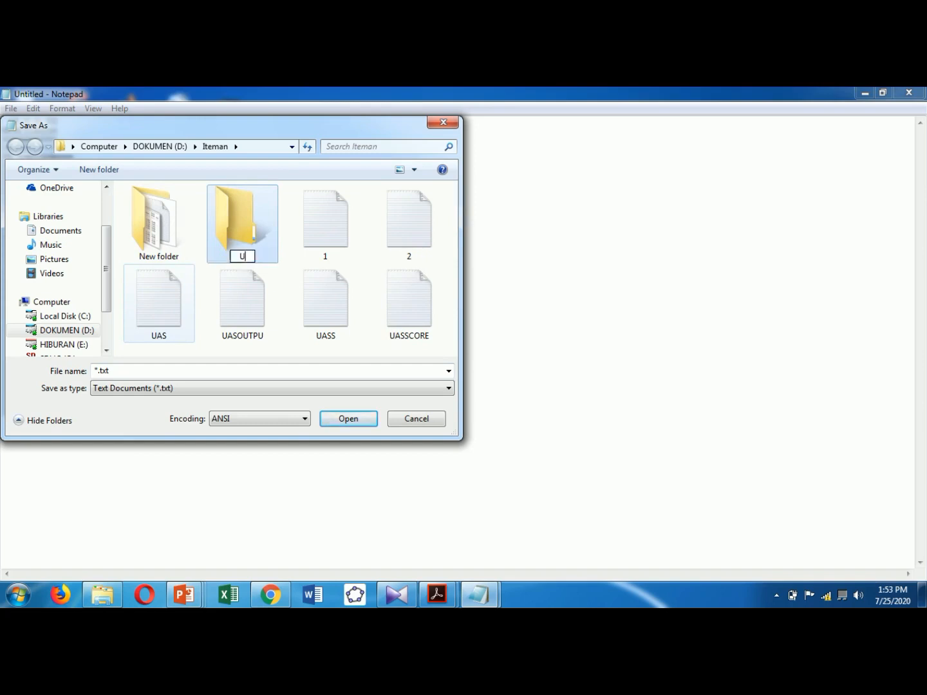
type("AS ASYIK")
key("Return")
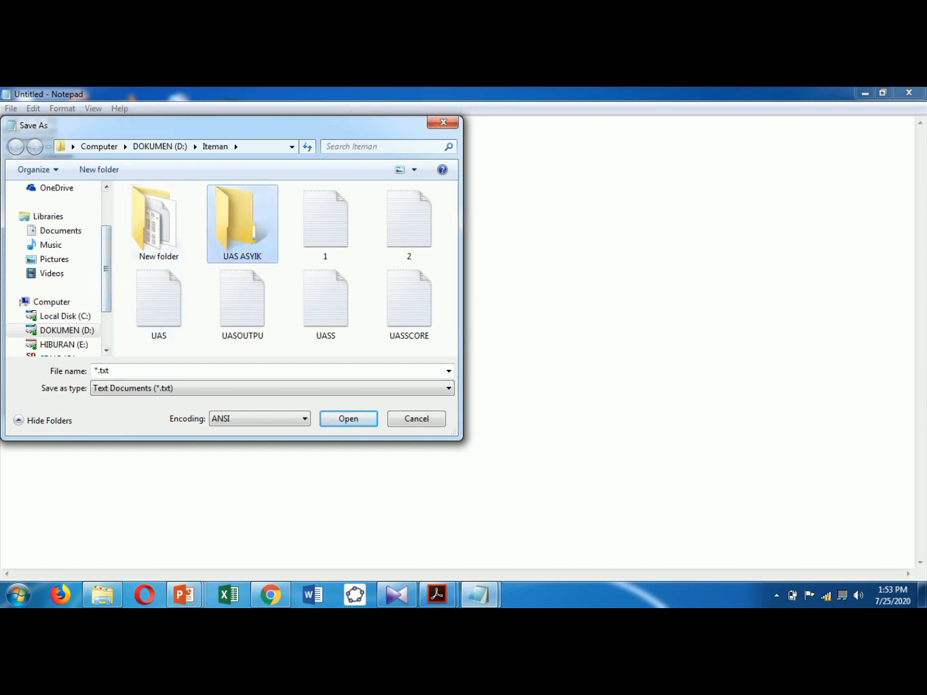
key("Return")
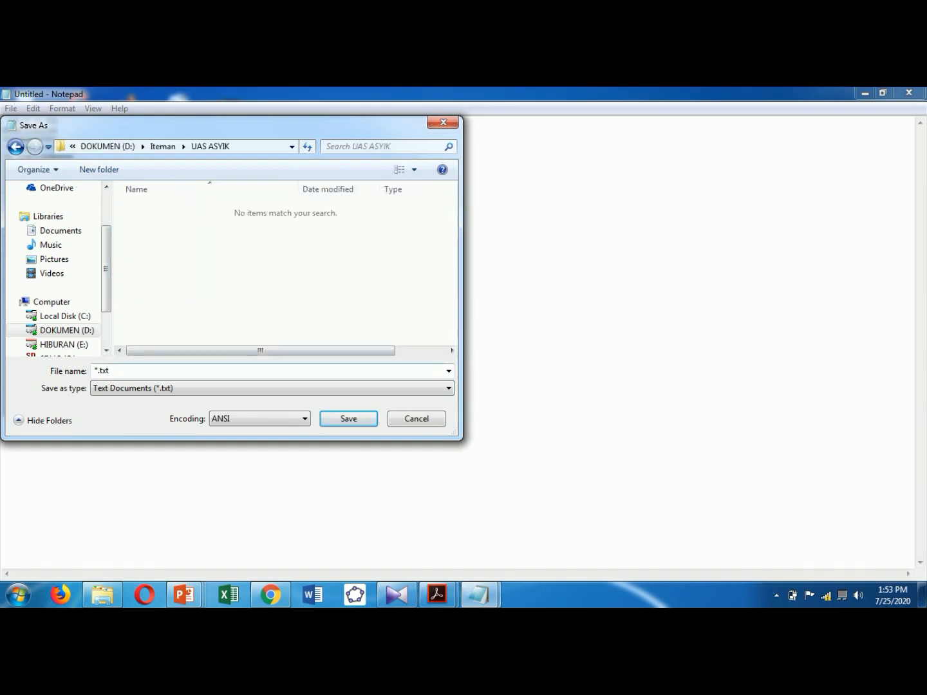
Step: Save the document as uasasik.txt in the UAS ASYIK folder and minimize its window
left_click(102, 371)
left_click(97, 370)
key("BackSpace")
type("U")
key("BackSpace")
key("Caps_Lock")
type("uasasik")
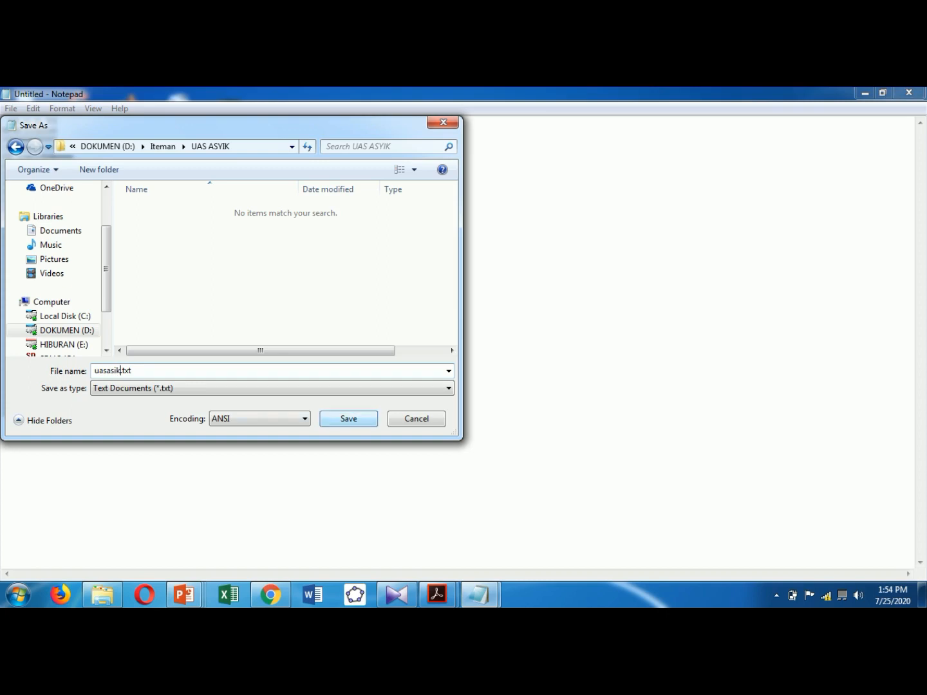
key("Return")
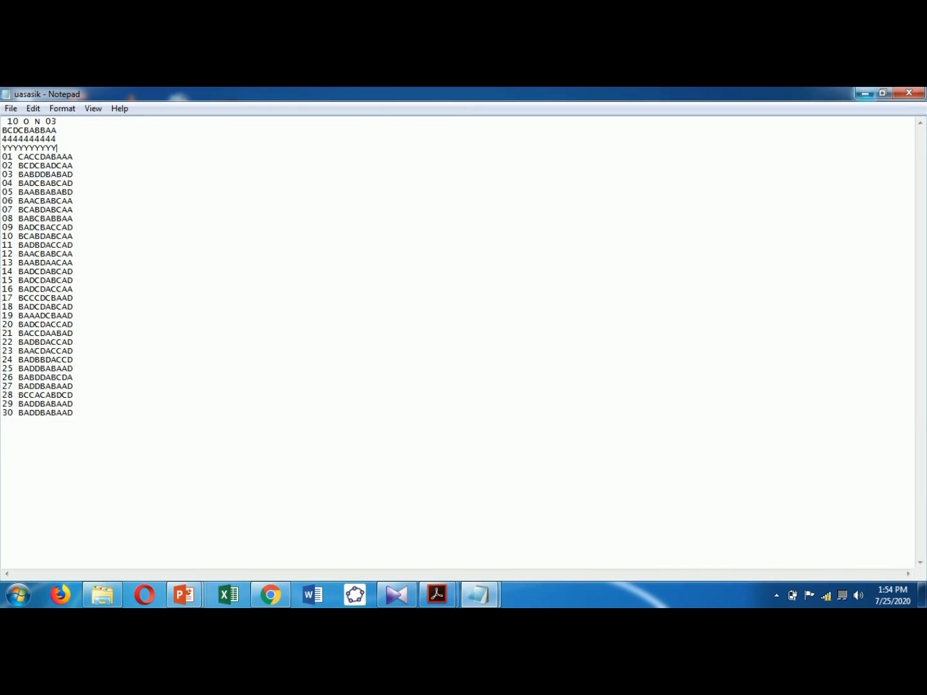
left_click(865, 93)
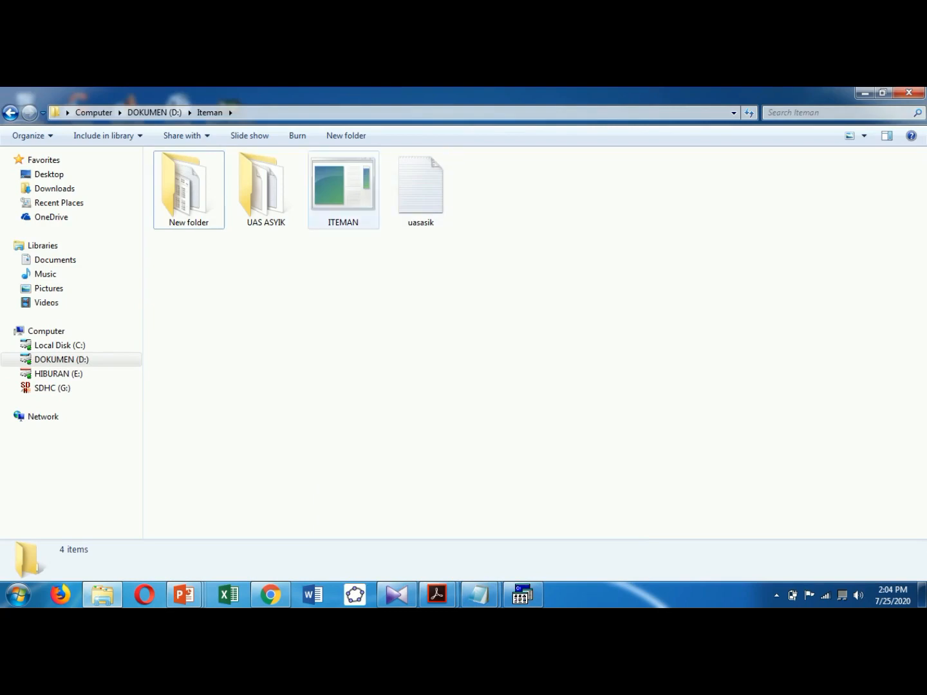
Step: Launch the ITEMAN application from the Iteman folder and maximize its console window
double_click(343, 186)
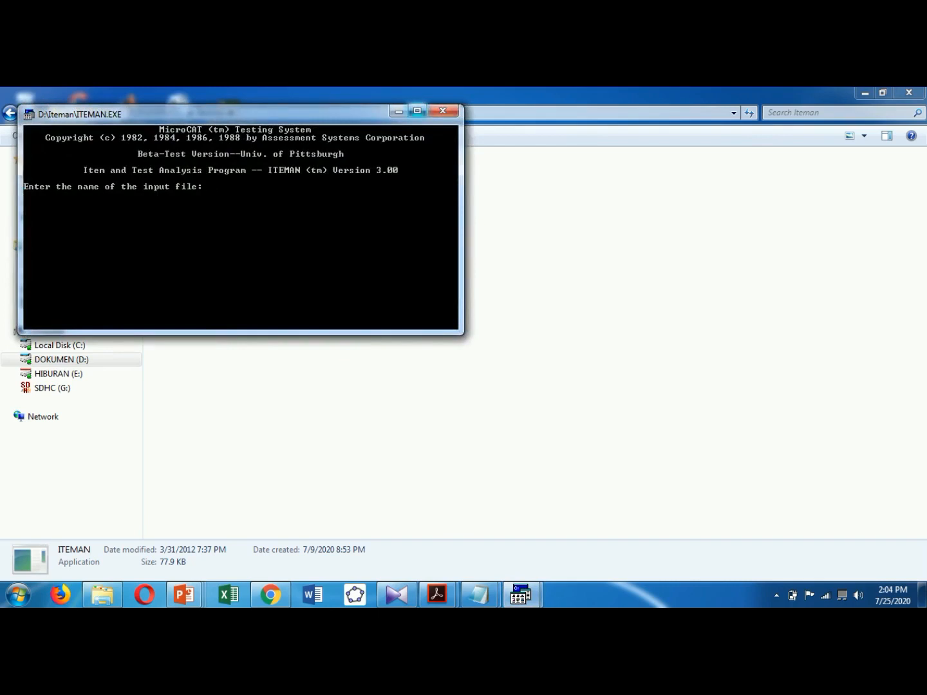
left_click(417, 111)
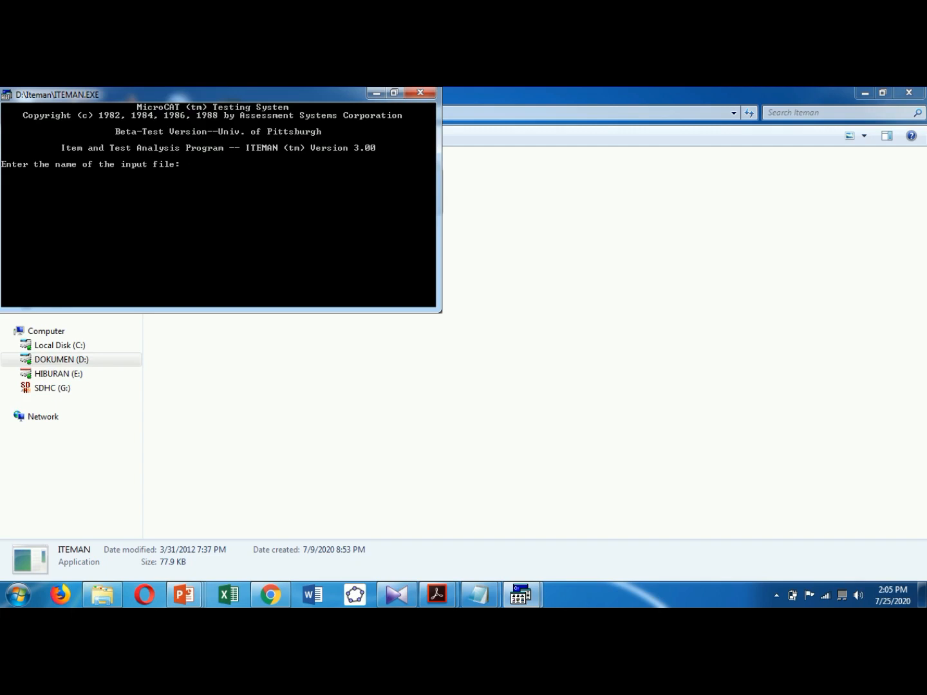
Step: Enter uasasik.txt as the input file and uasoutp.txt as the output file, dismissing the color scheme prompt
type("uasasik.t")
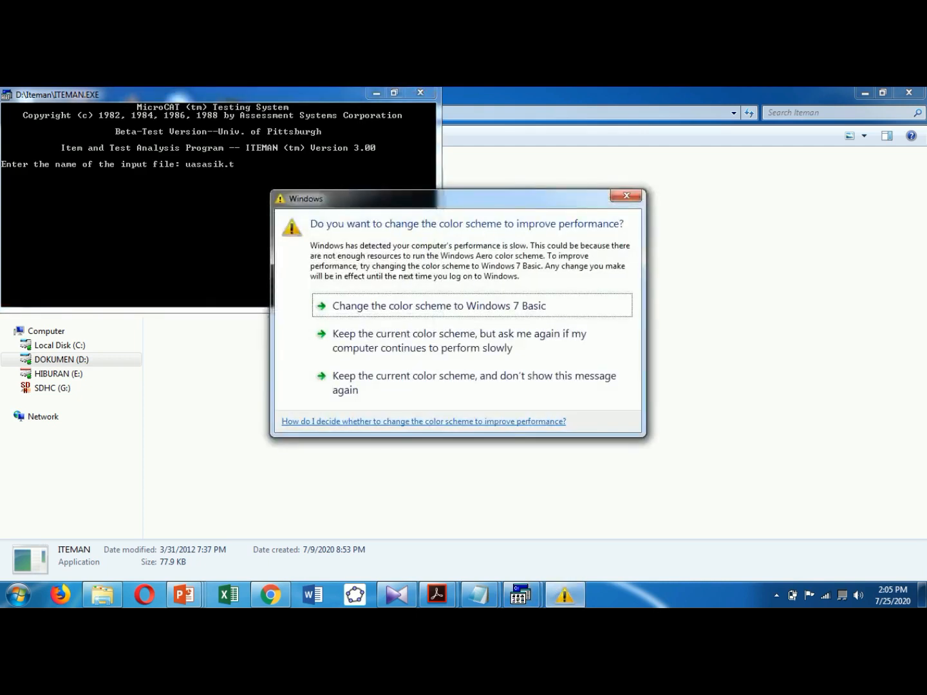
left_click(626, 195)
type("x")
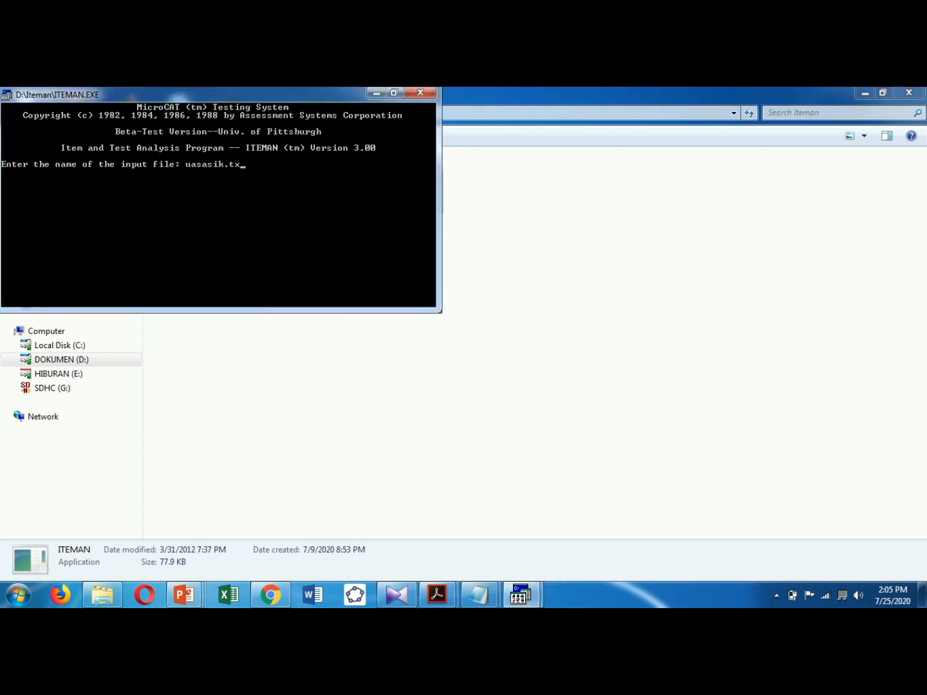
type("t")
key("Return")
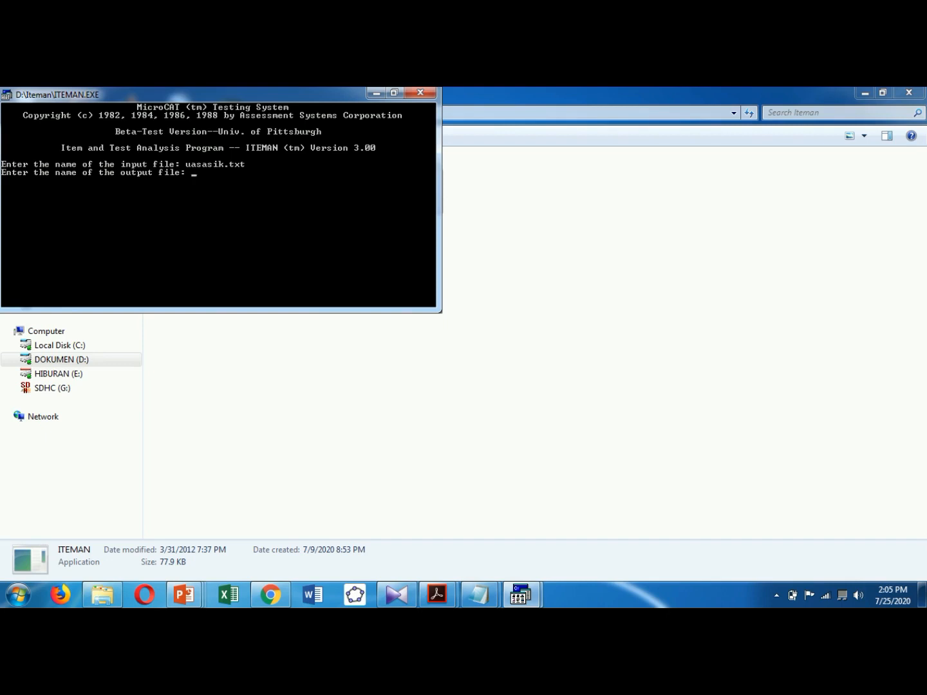
type("uasoutp.txt")
key("Return")
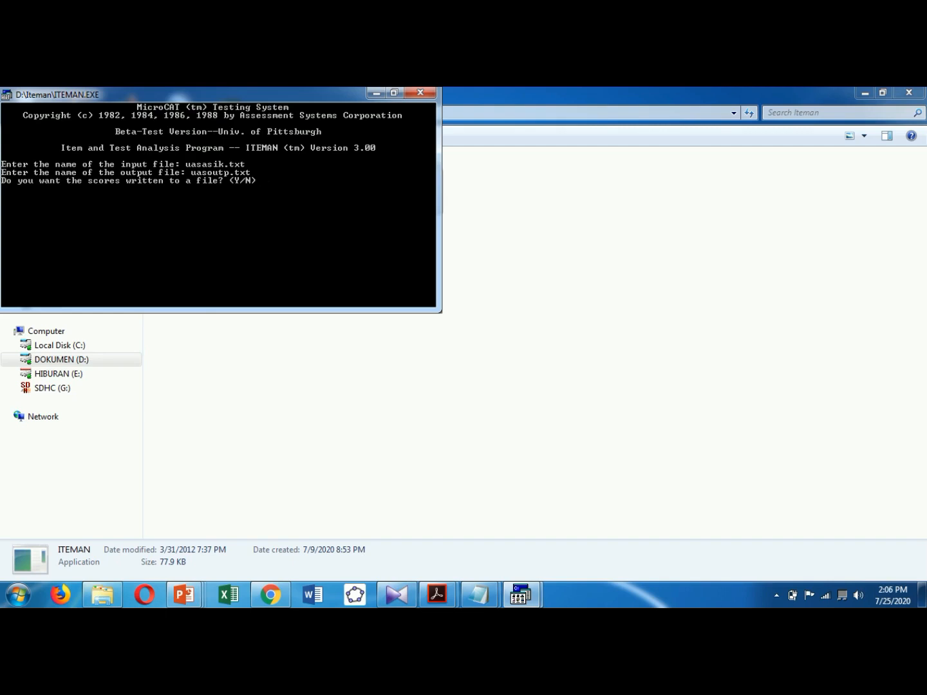
Step: Answer Y to writing the scores to a file, name the score file uasskor.txt and run the analysis
type("y")
key("Caps_Lock")
key("BackSpace")
type("Y")
key("Return")
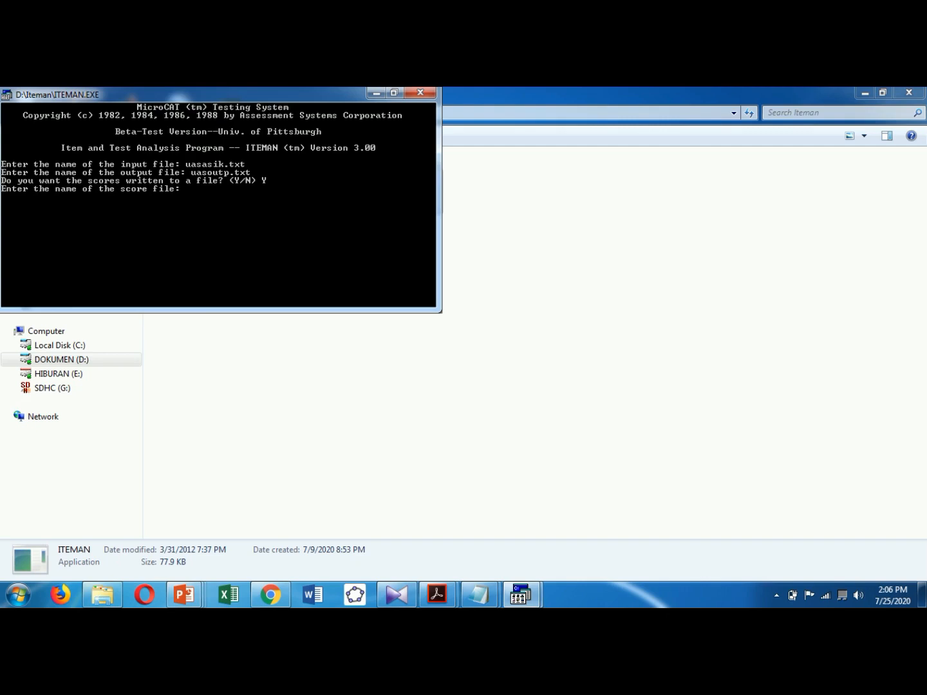
type("U")
key("BackSpace")
key("Caps_Lock")
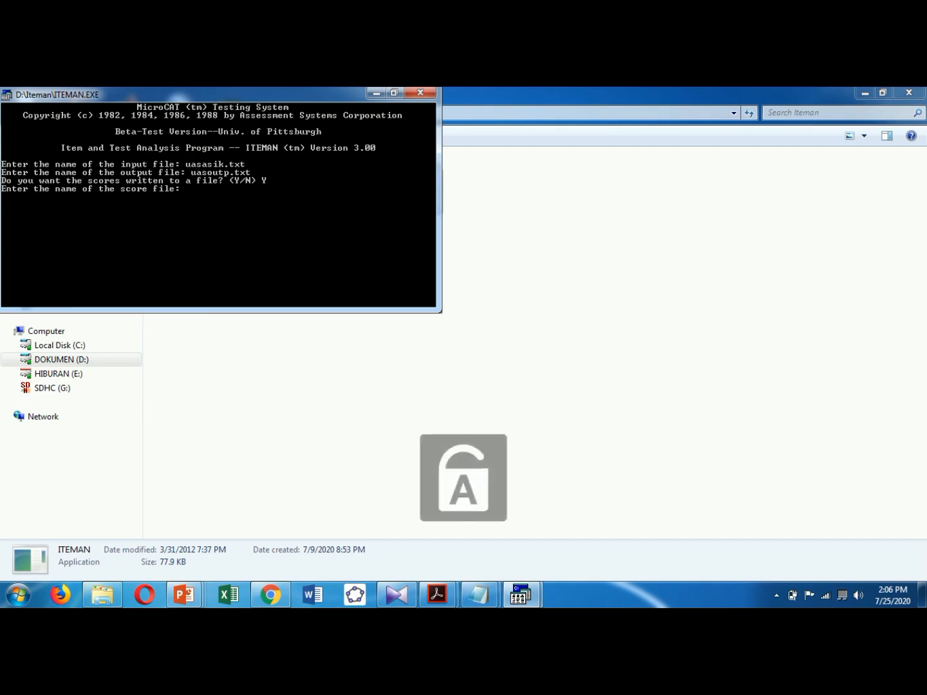
type("uas")
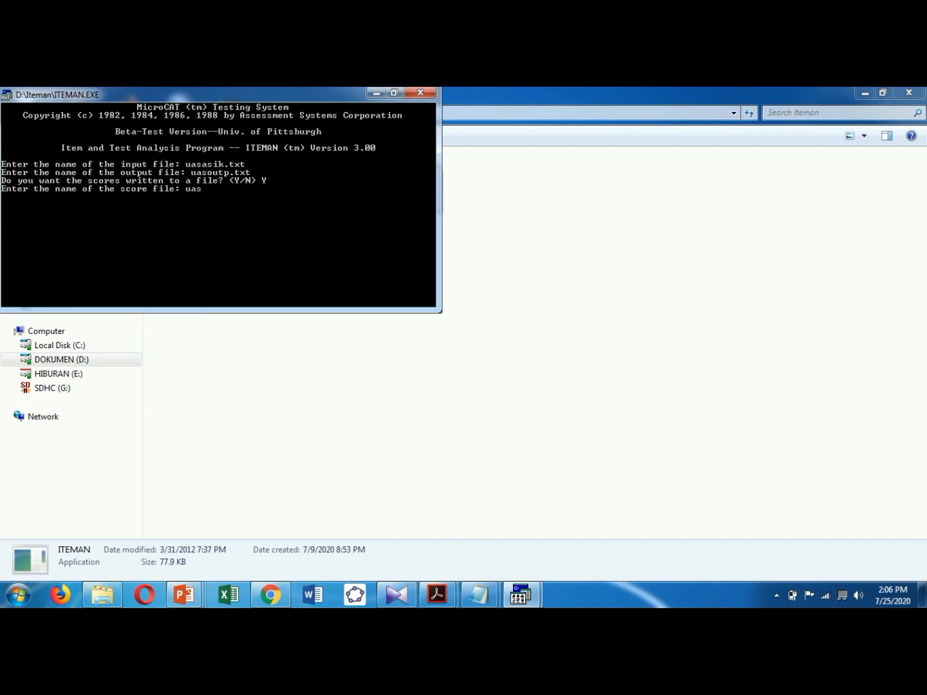
type("skor.txt")
key("Return")
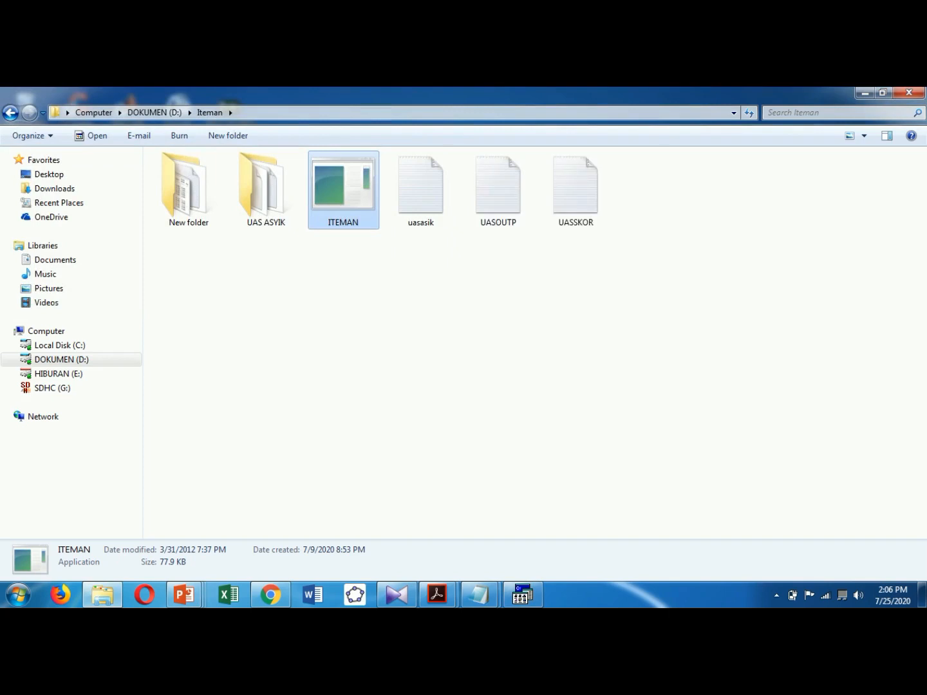
Step: Open the UASOUTP text file from the Iteman folder and maximize its window
left_click(420, 277)
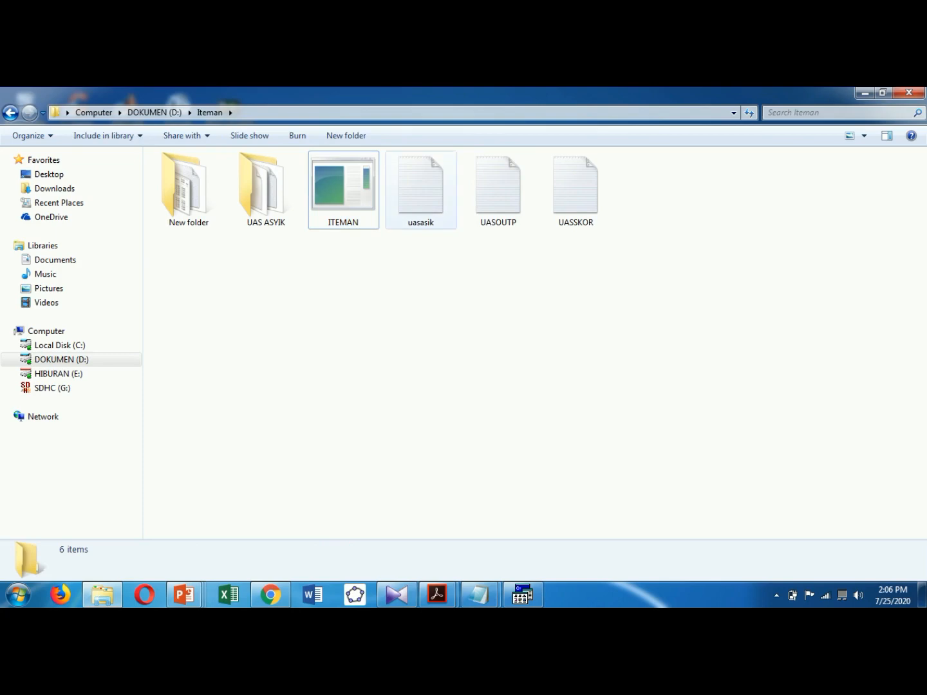
left_click(626, 196)
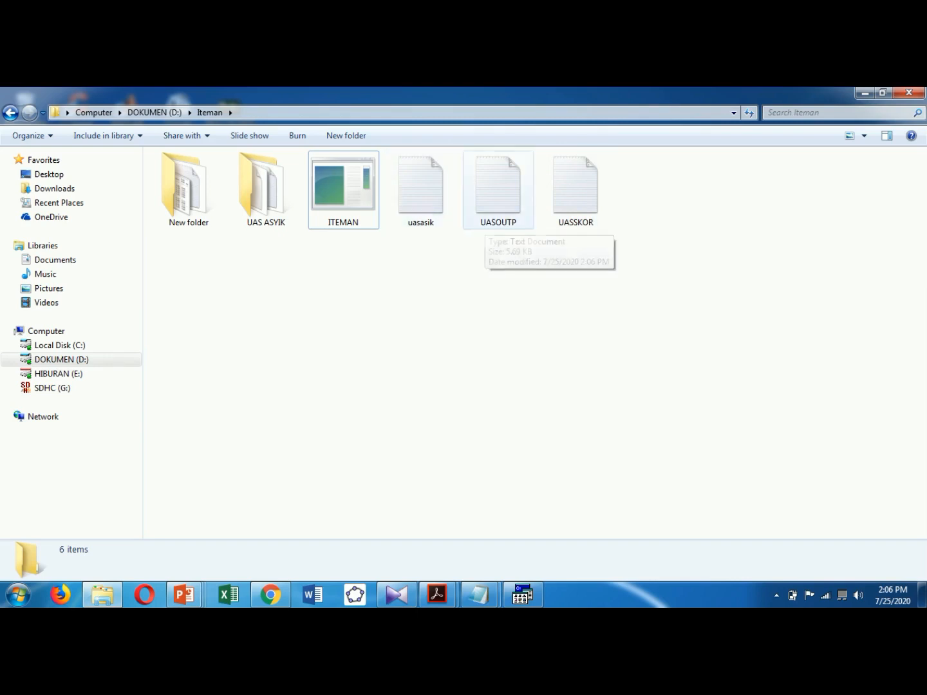
double_click(494, 193)
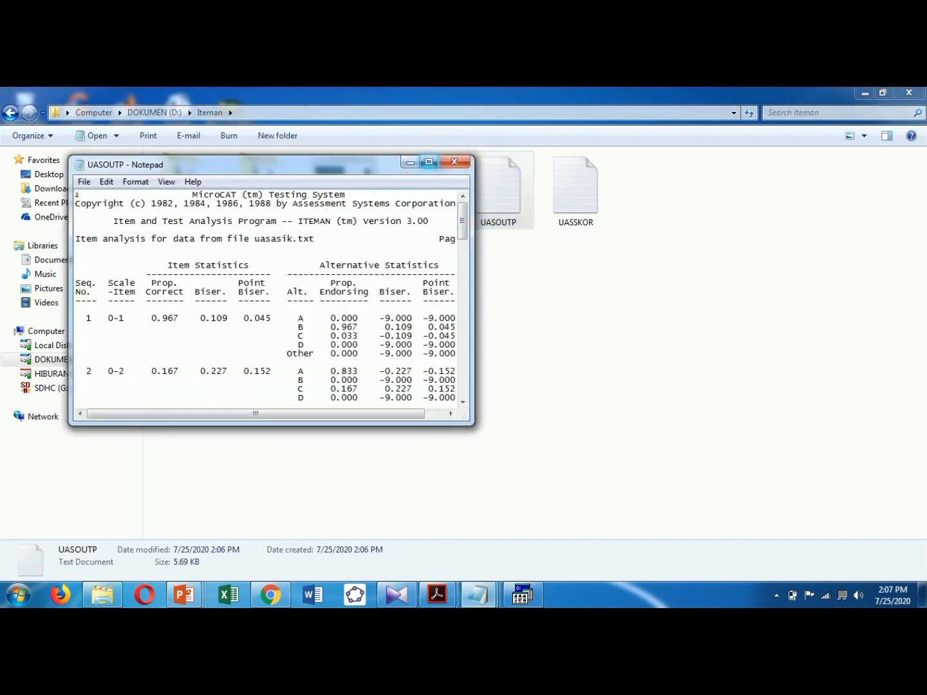
left_click(429, 160)
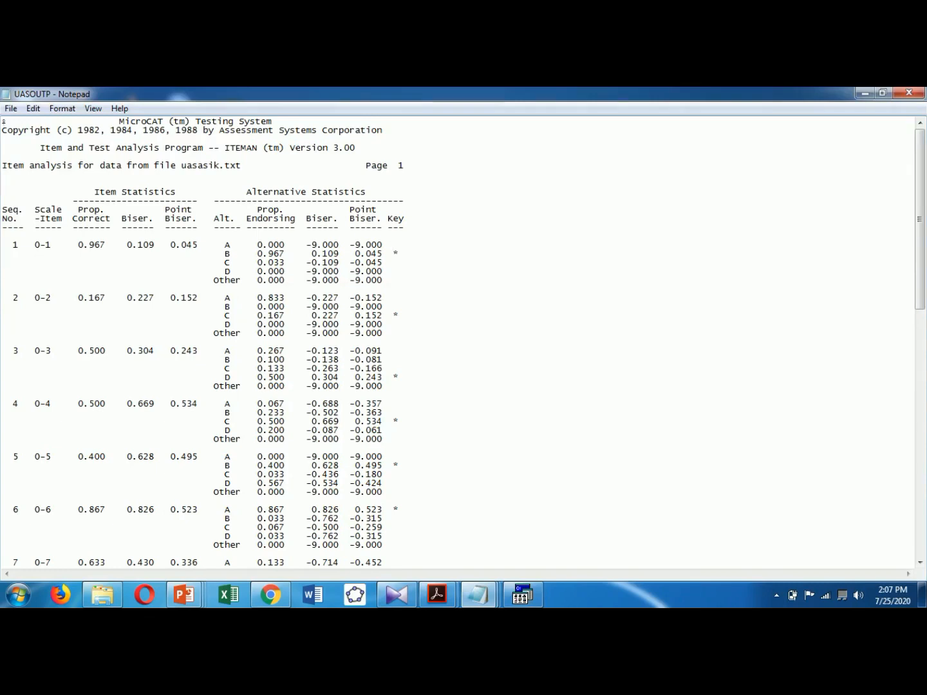
Step: Examine the item, alternative and scale statistics throughout the UASOUTP report, dismissing the color scheme prompts, and return to its beginning
scroll(464, 341, "down", 1)
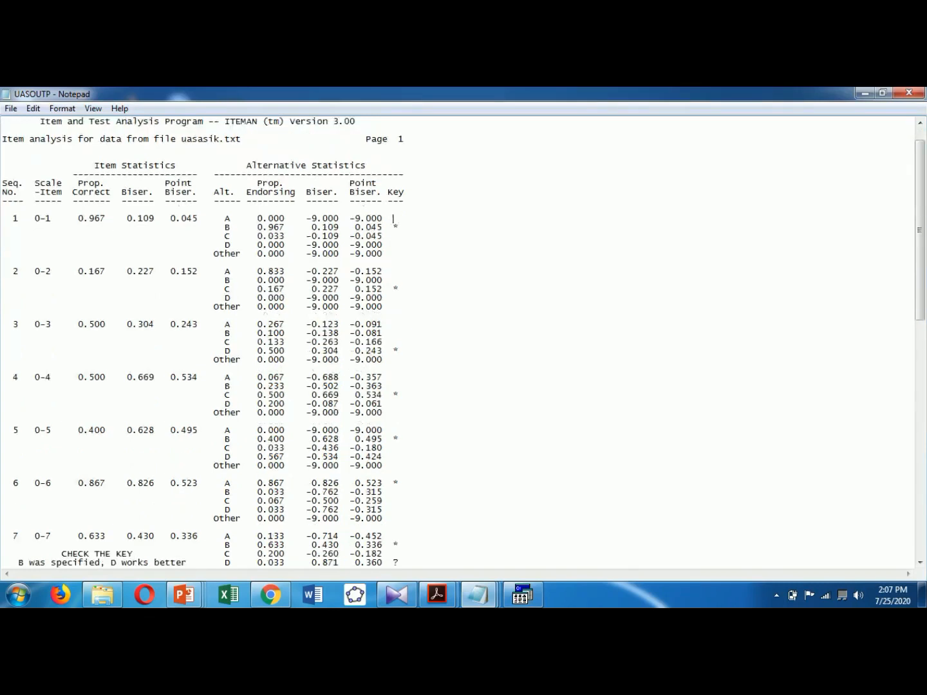
scroll(464, 341, "up", 1)
scroll(393, 218, "down", 1)
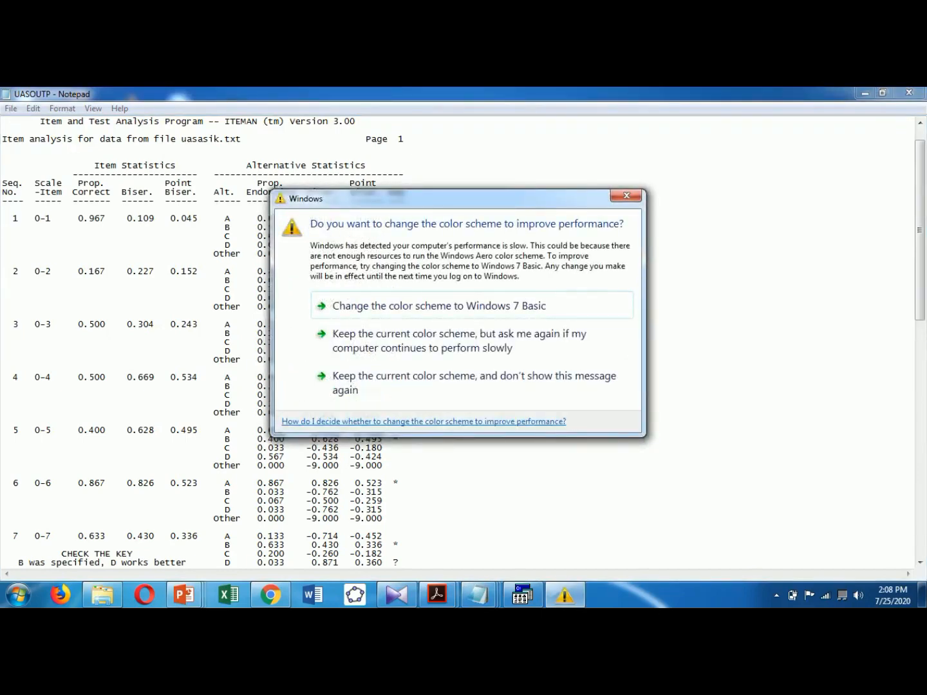
left_click(627, 195)
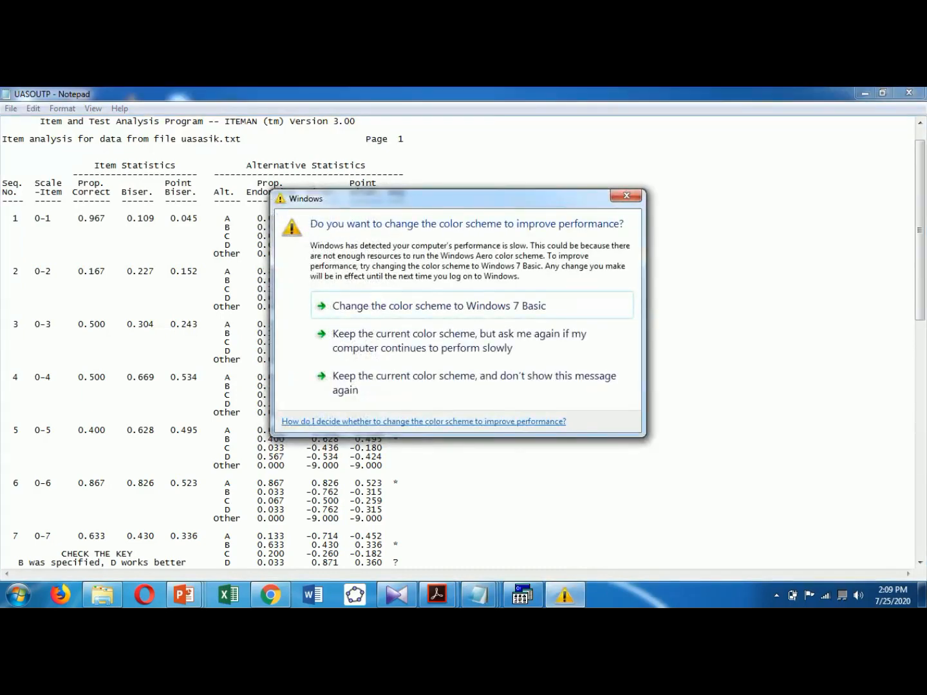
left_click(626, 195)
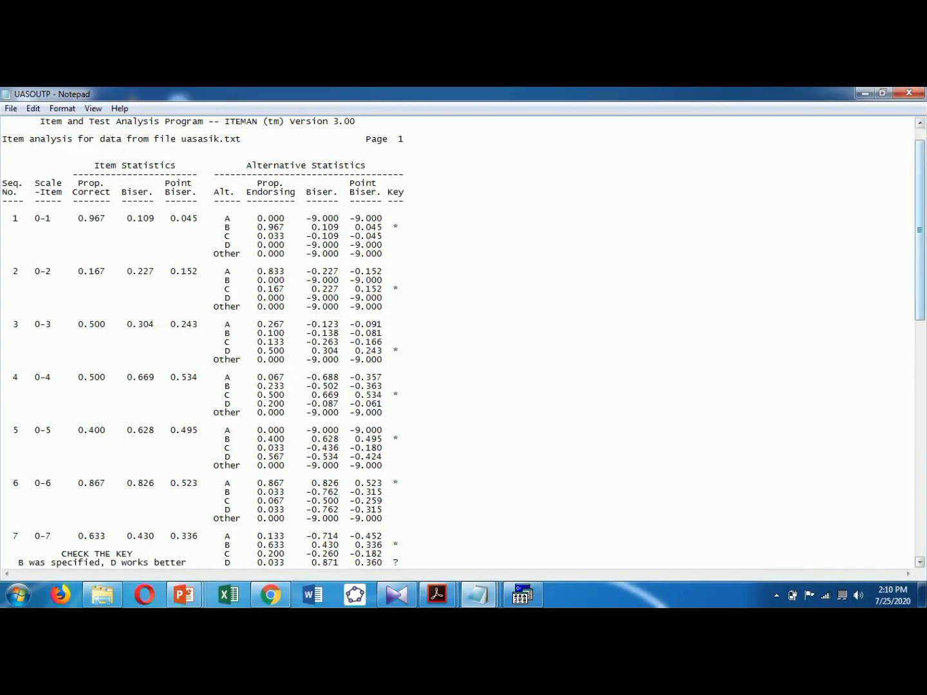
mouse_move(919, 230)
left_mouse_down()
mouse_move(920, 247)
mouse_move(919, 226)
left_mouse_up()
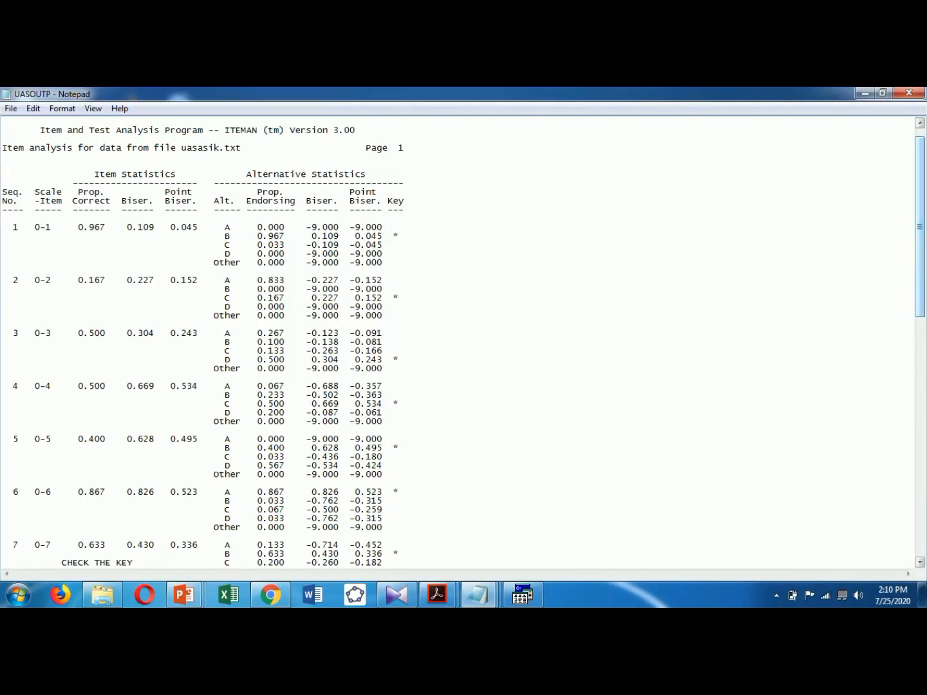
left_click_drag(919, 226, 920, 280)
scroll(462, 342, "down", 10)
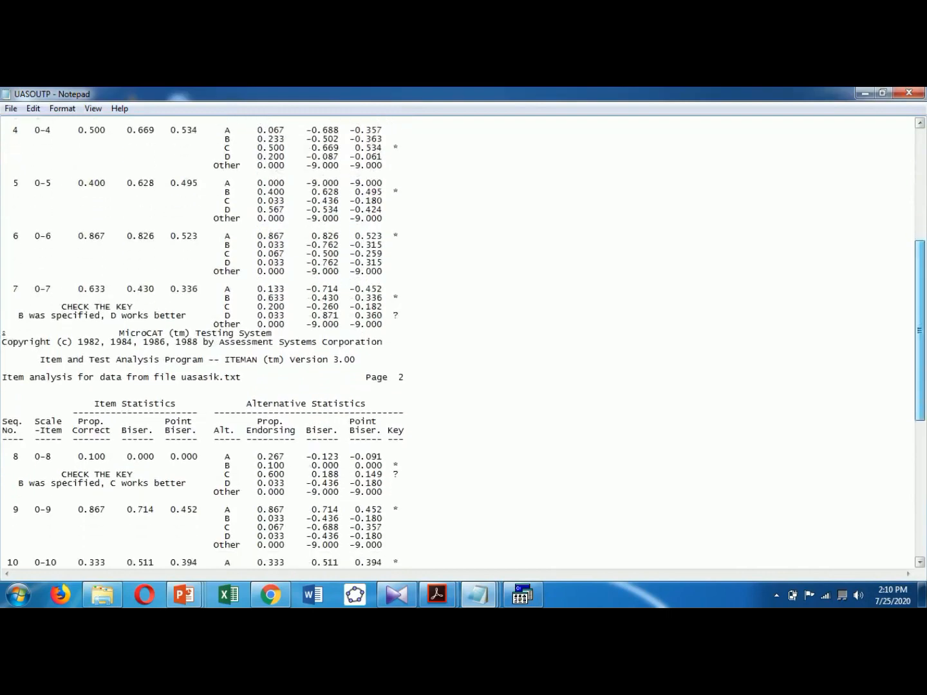
scroll(462, 342, "down", 1)
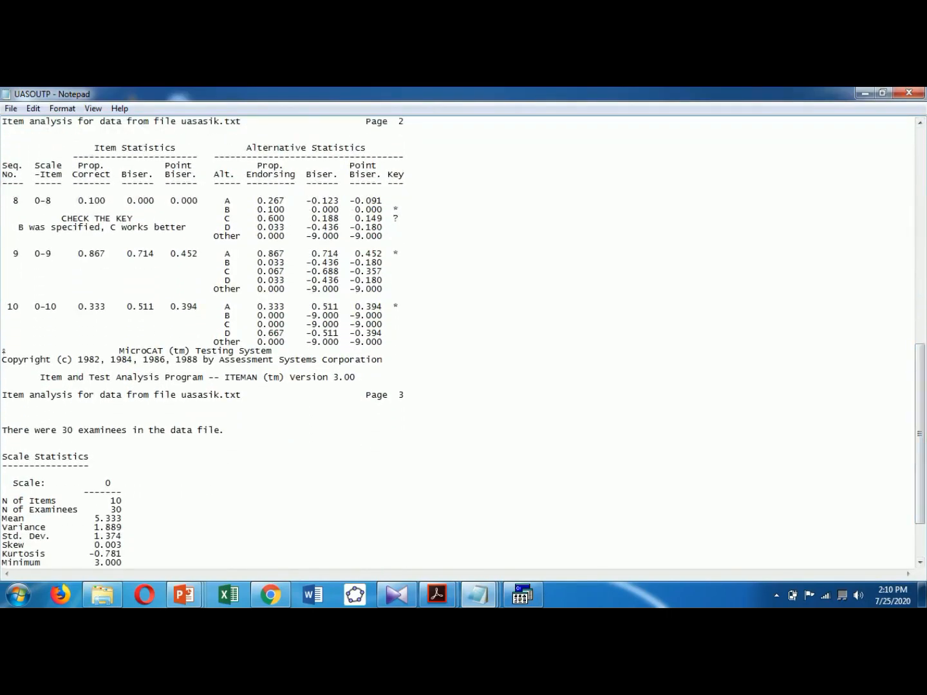
scroll(462, 342, "down", 3)
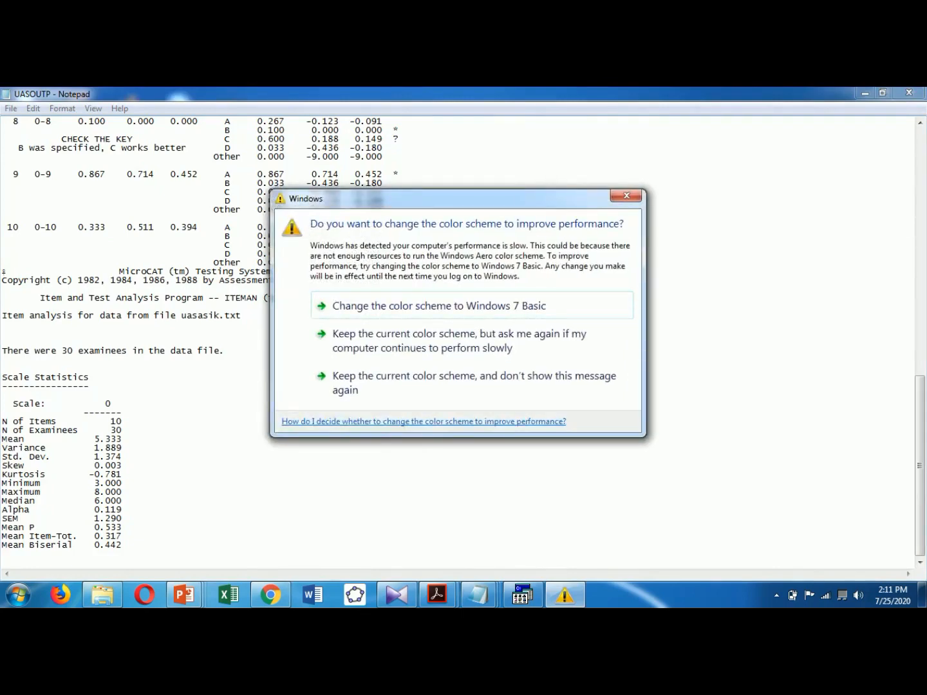
left_click(626, 195)
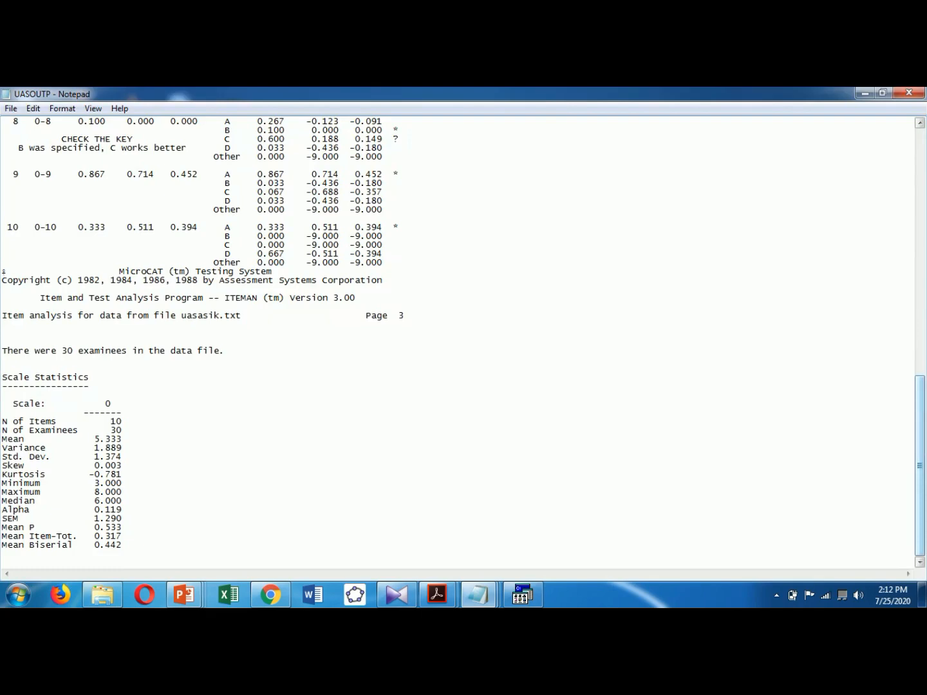
left_click_drag(919, 466, 918, 218)
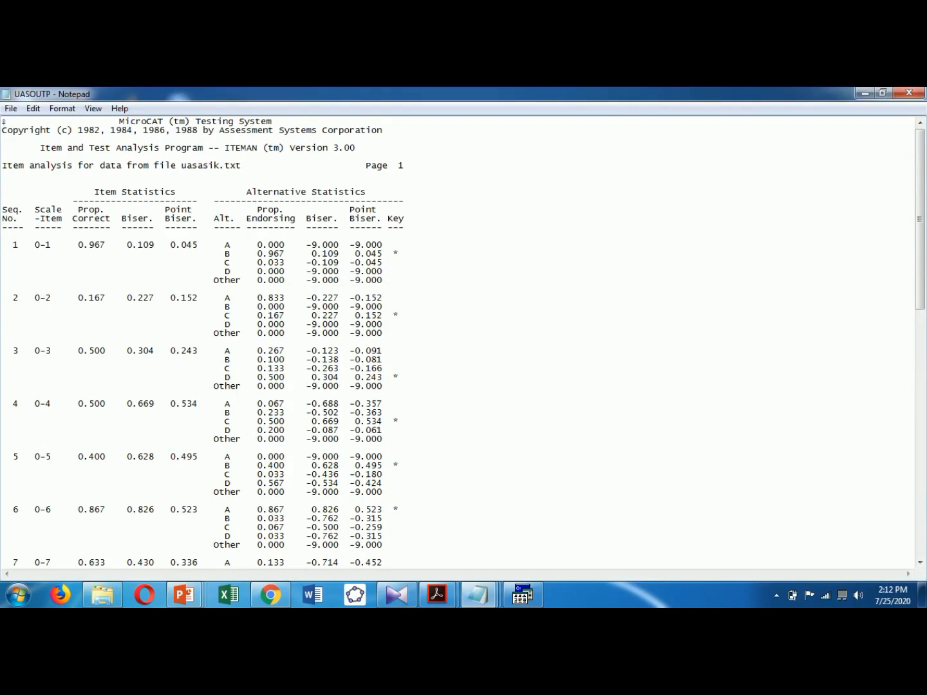
Step: Open the UASSKOR text file from the Iteman folder, maximize it and view the examinees' scores, dismissing the color scheme prompt
left_click(103, 596)
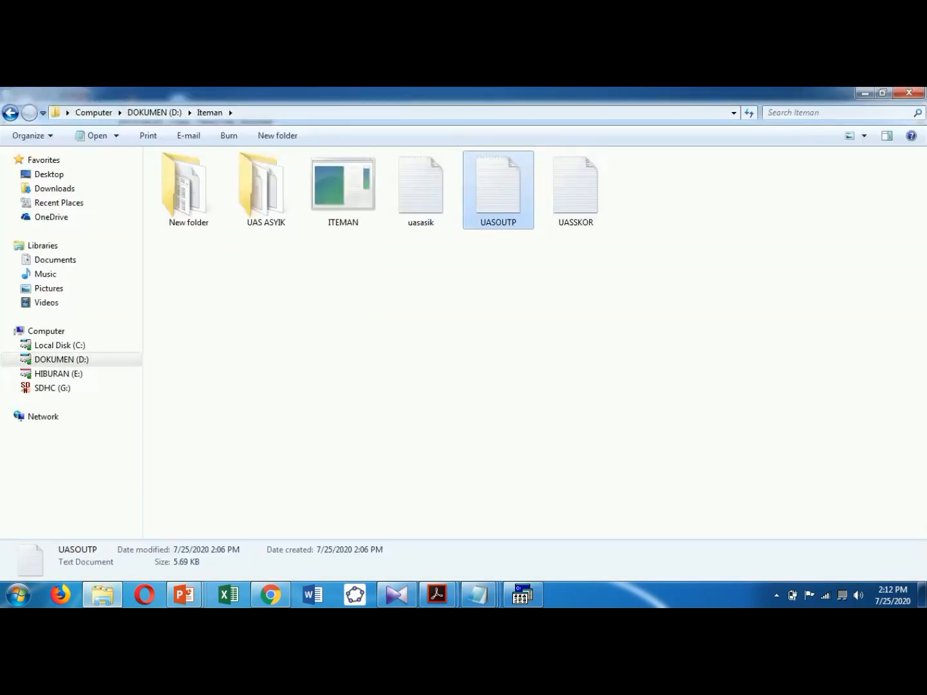
double_click(576, 187)
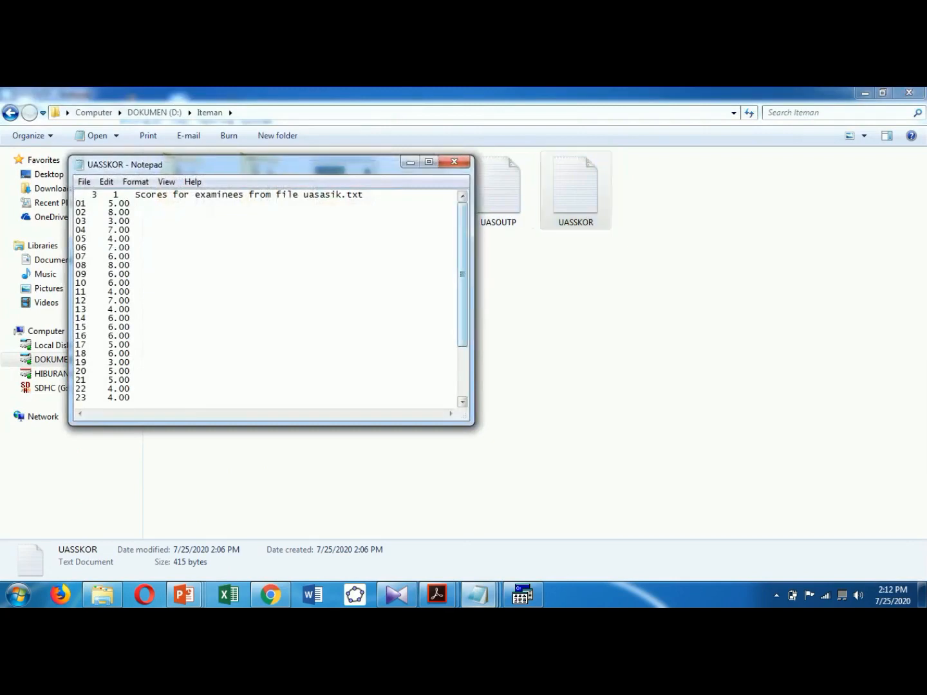
left_click(428, 162)
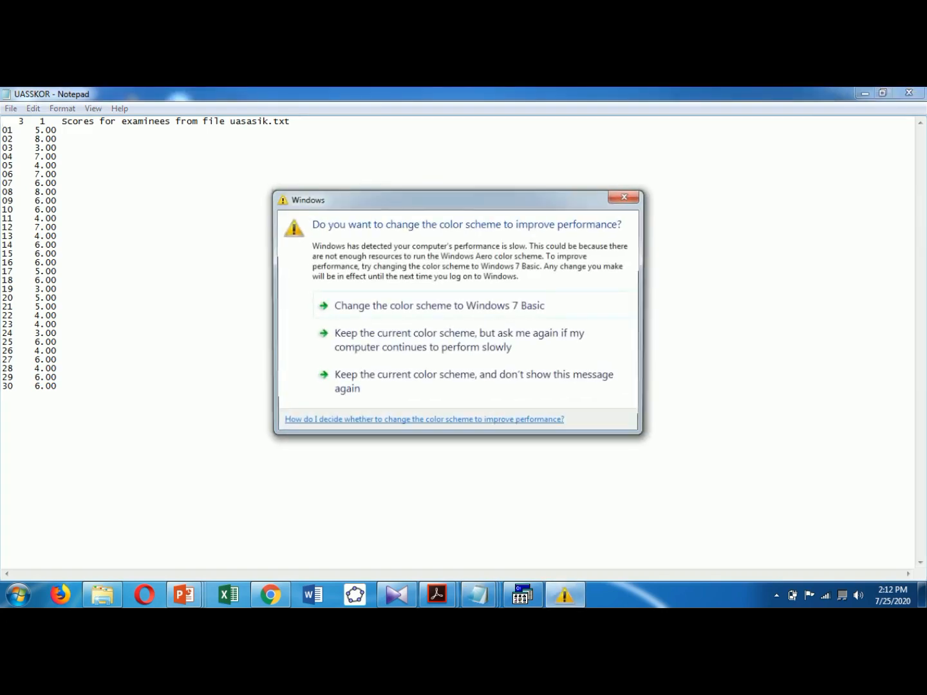
key("Escape")
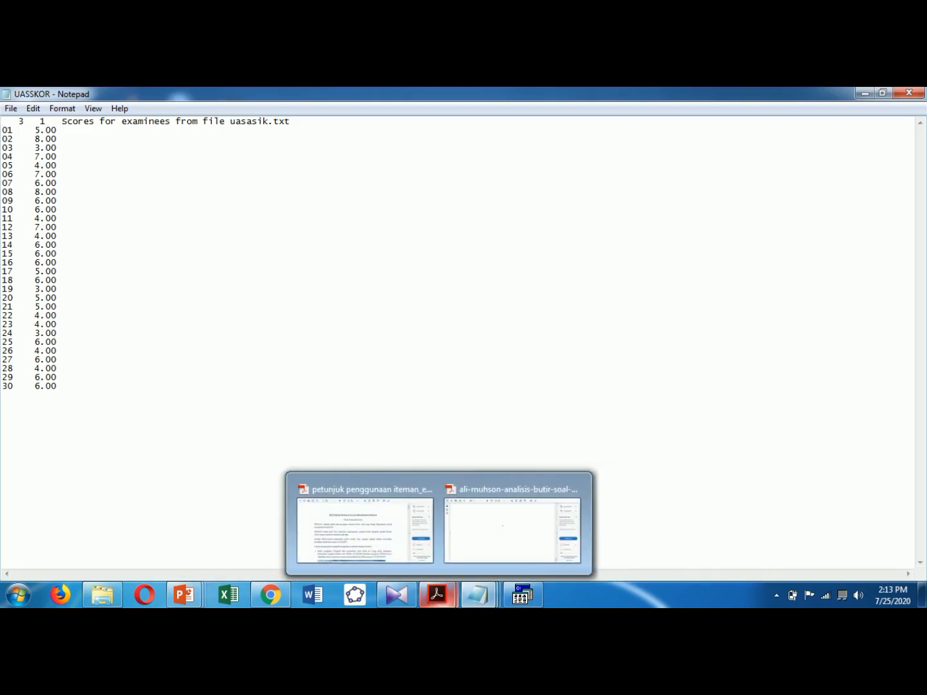
Step: Switch back to the UASOUTP report and review the statistics and key checks of the items, dismissing the color scheme prompts
mouse_move(478, 594)
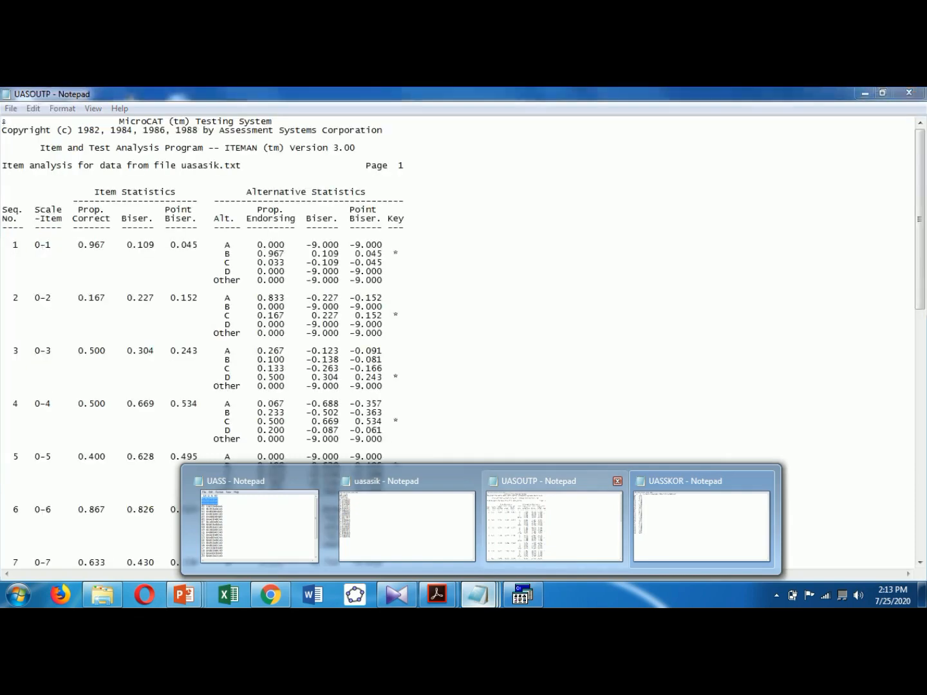
left_click(553, 526)
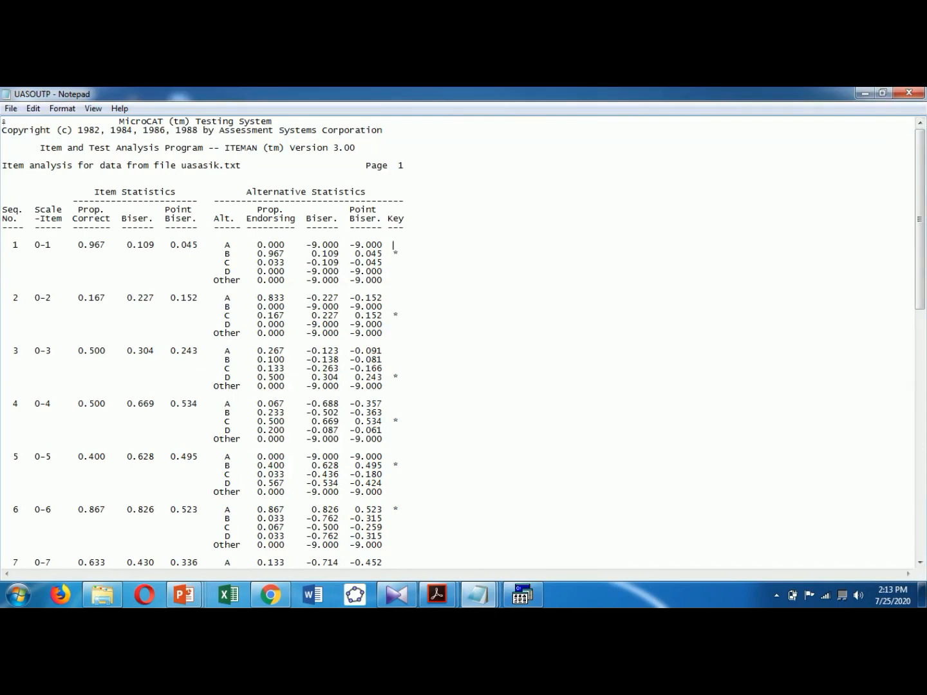
scroll(919, 225, "down", 1)
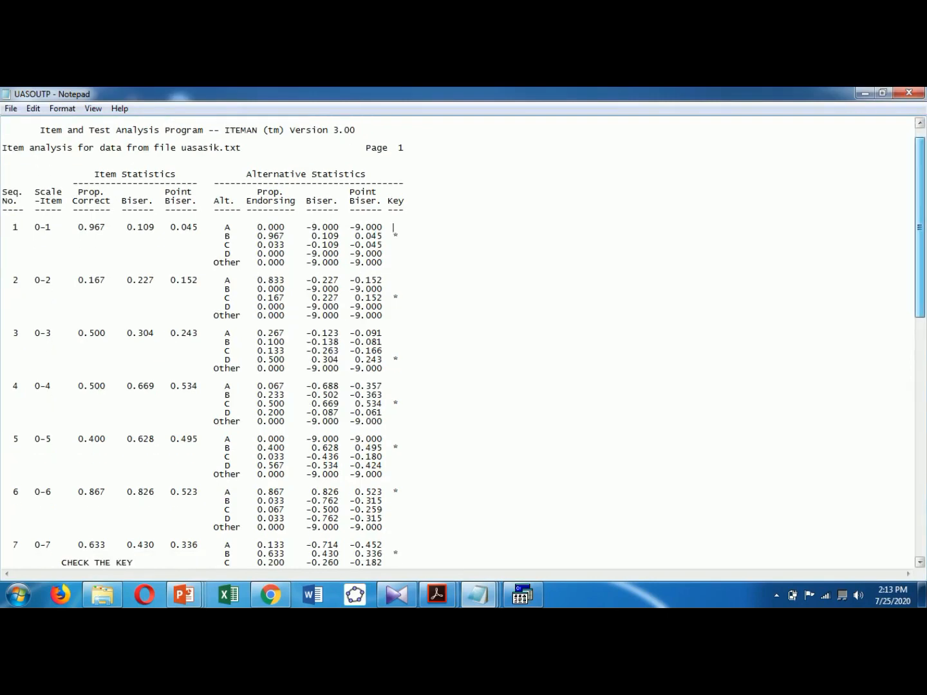
scroll(918, 225, "down", 1)
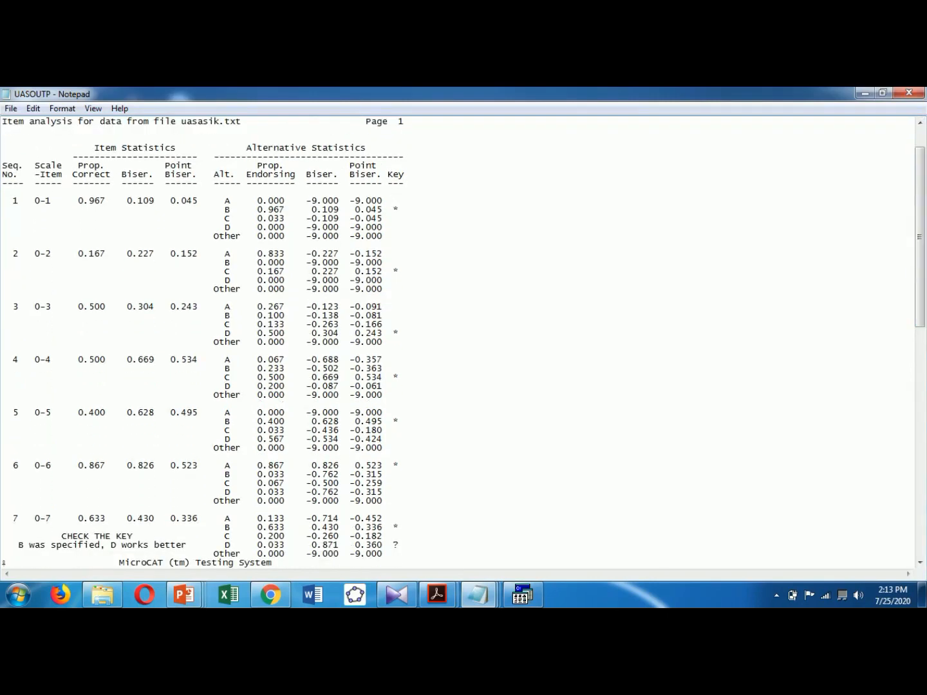
scroll(919, 258, "down", 4)
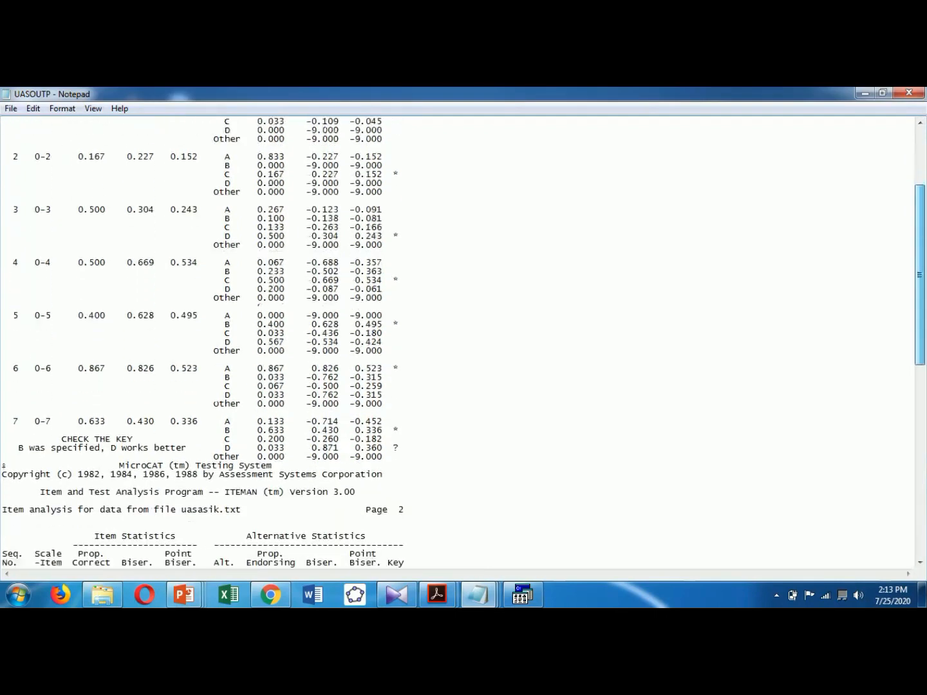
scroll(918, 289, "down", 6)
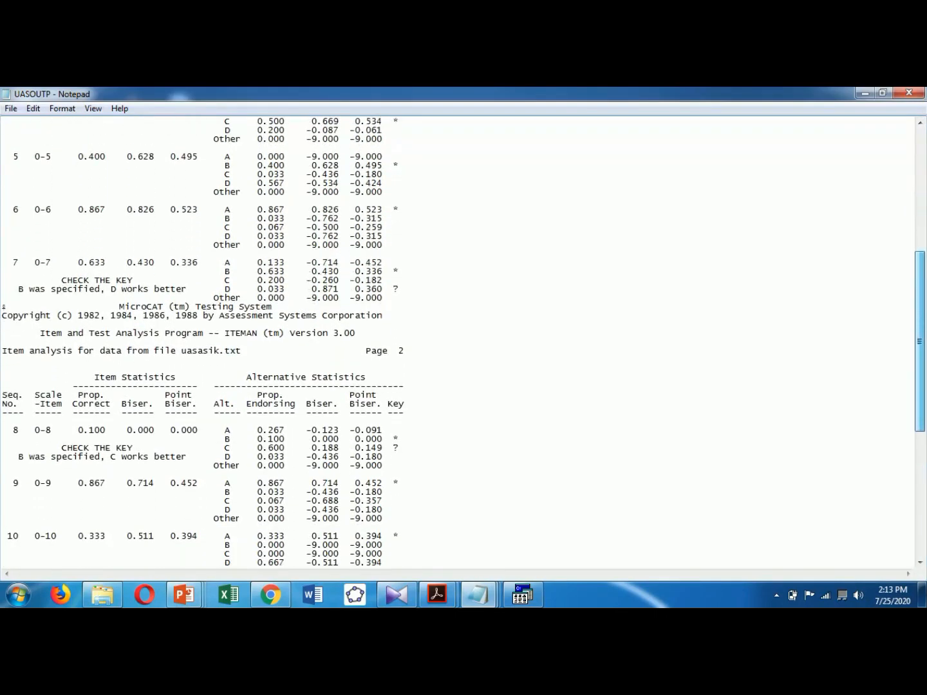
scroll(394, 173, "up", 9)
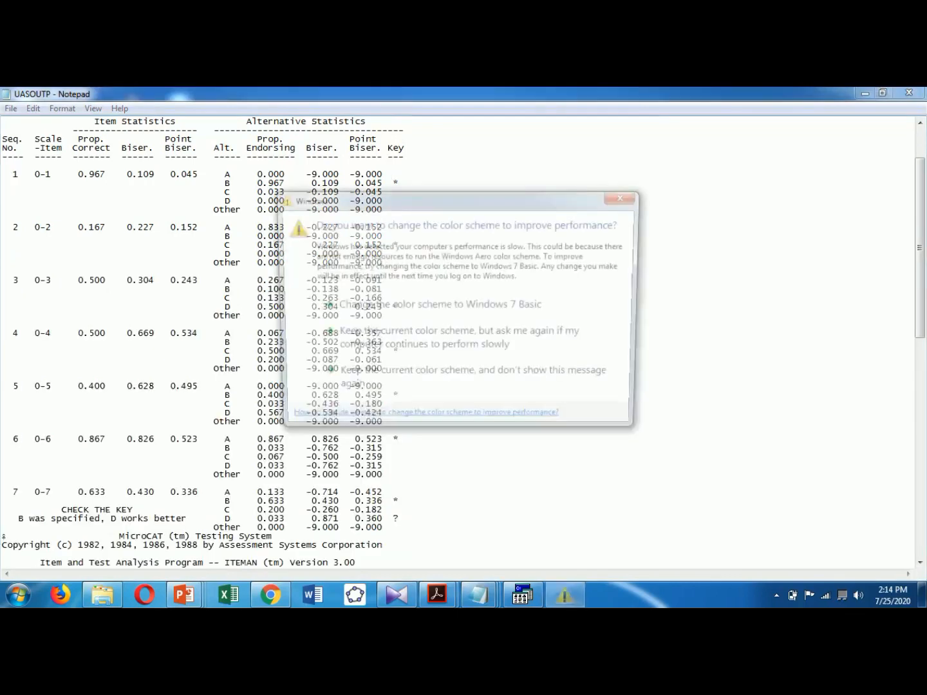
key("Escape")
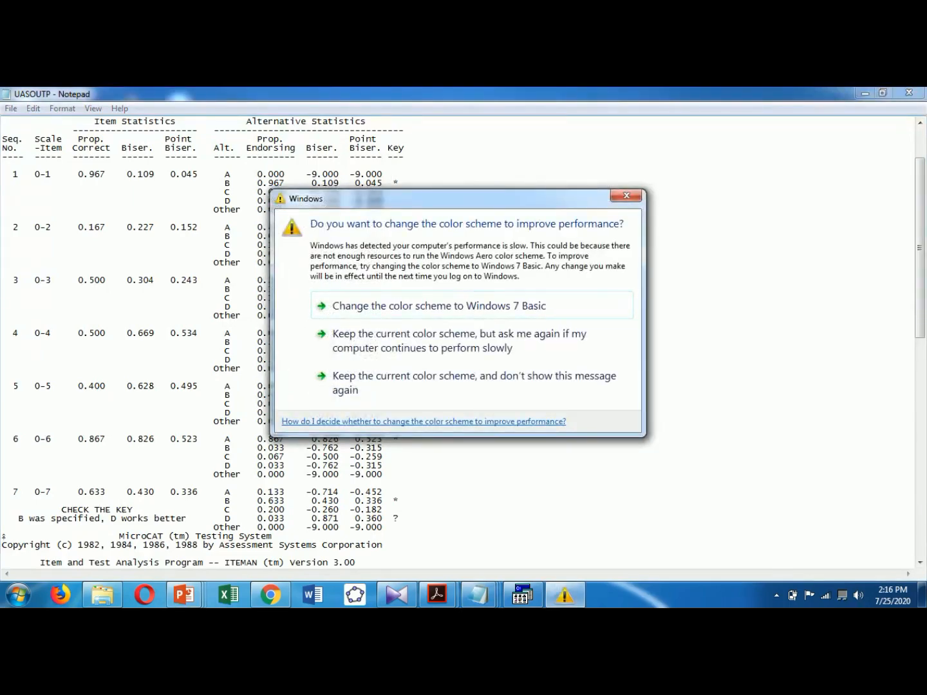
left_click(626, 196)
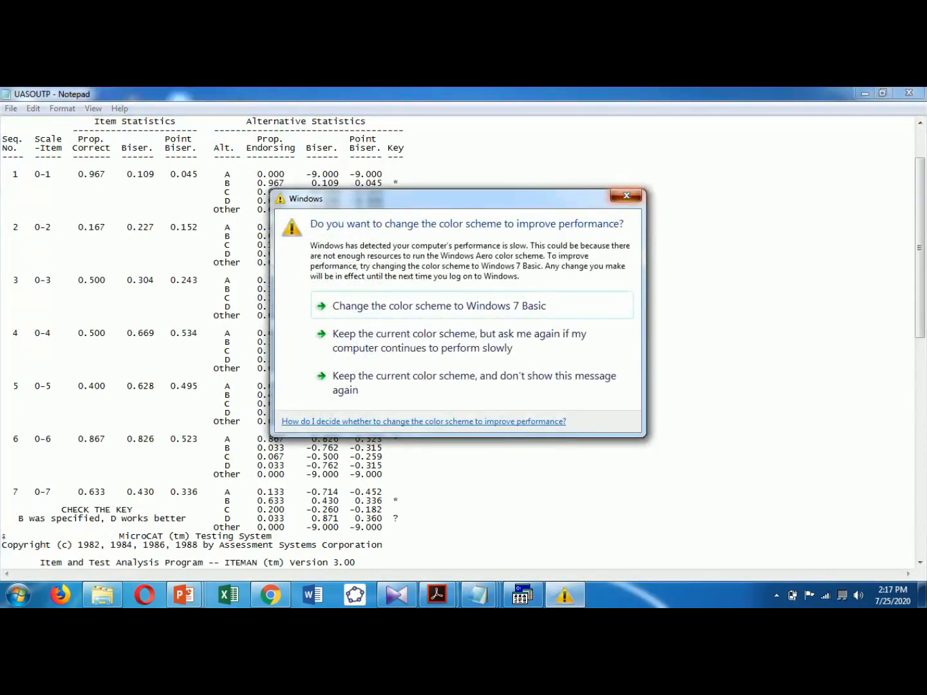
Step: Examine the item statistics, alternative statistics and answer keys of items 1 to 7 in the report, dismissing the color scheme prompts
left_click(627, 196)
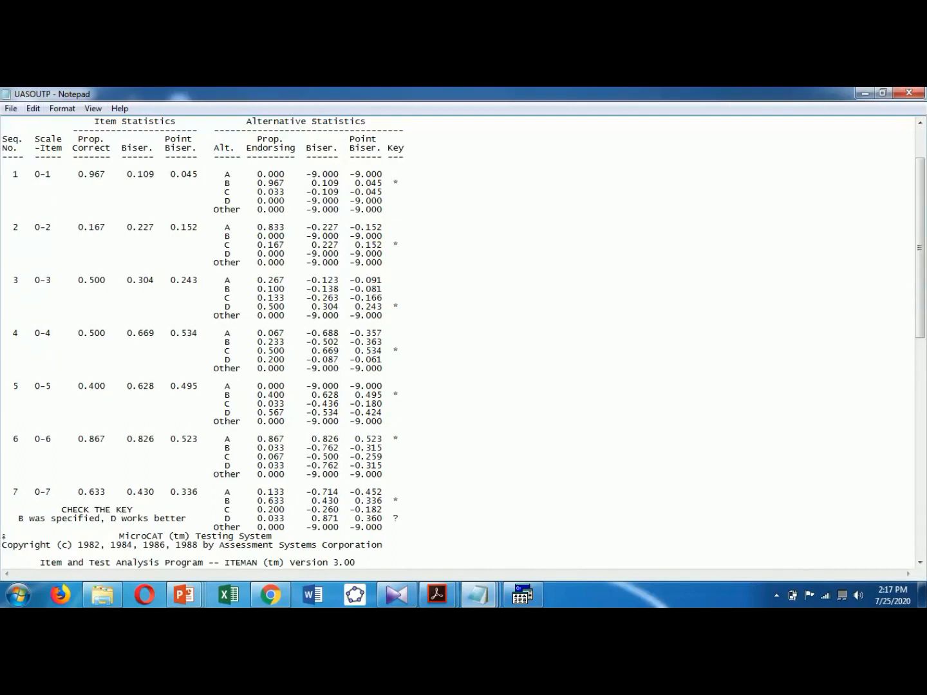
scroll(393, 174, "down", 1)
scroll(393, 174, "up", 1)
scroll(393, 174, "down", 1)
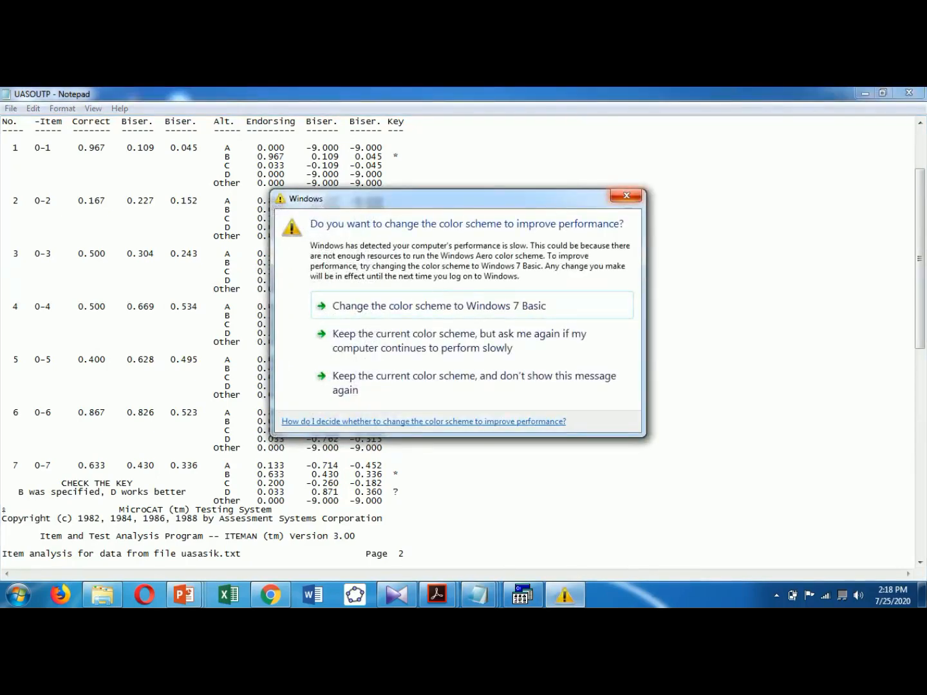
left_click(625, 195)
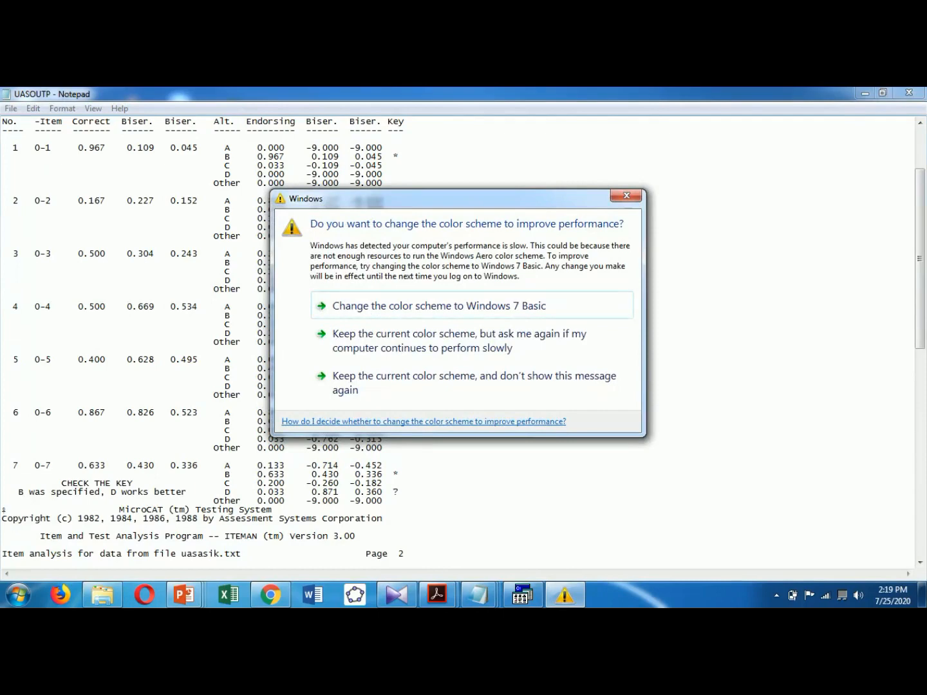
left_click(626, 196)
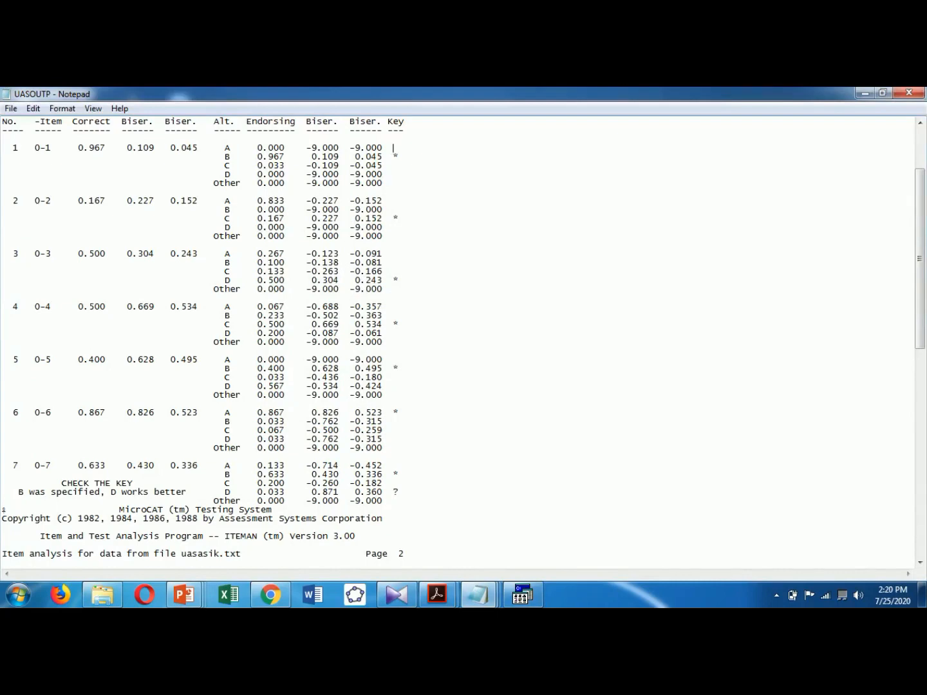
scroll(463, 341, "down", 1)
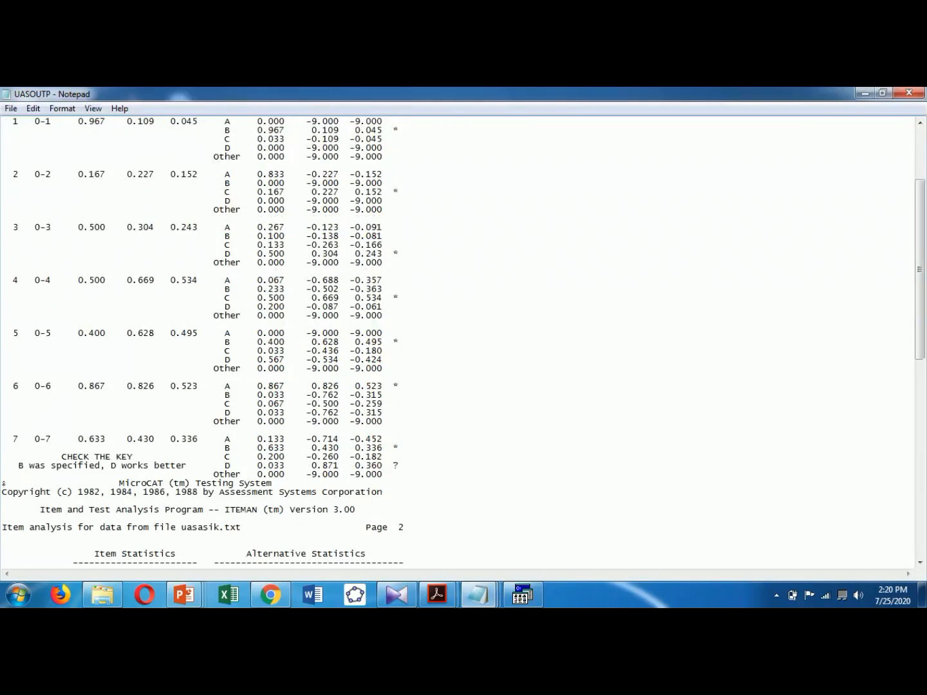
scroll(463, 340, "up", 1)
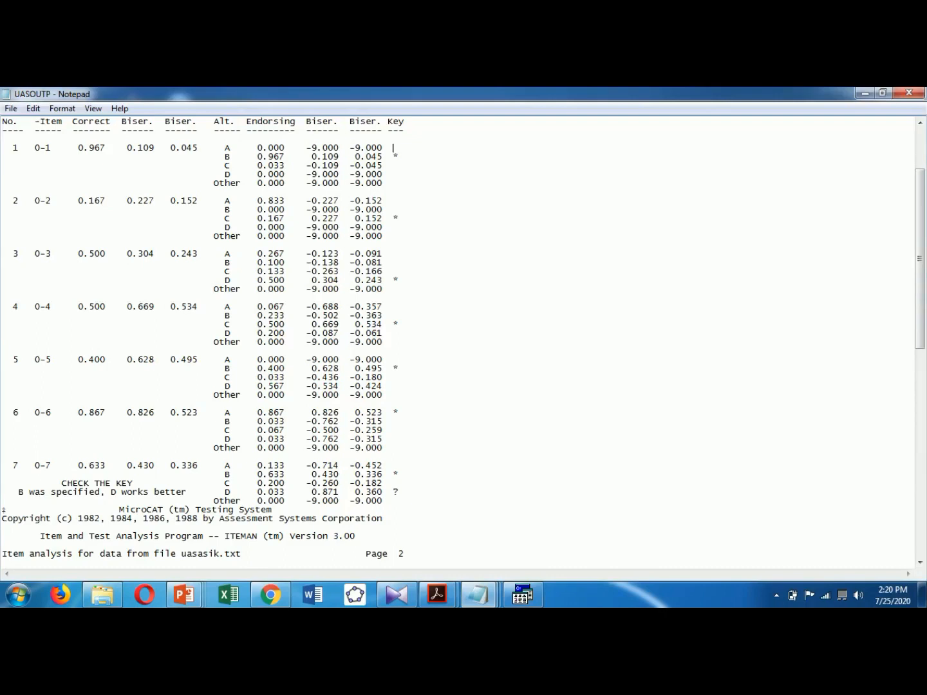
scroll(393, 123, "down", 1)
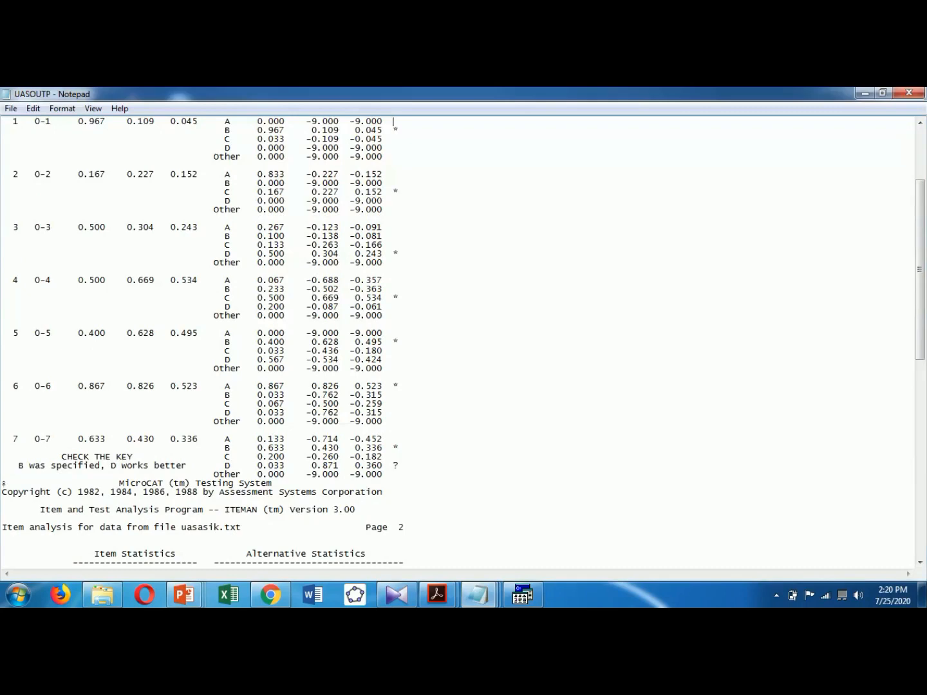
scroll(393, 174, "up", 2)
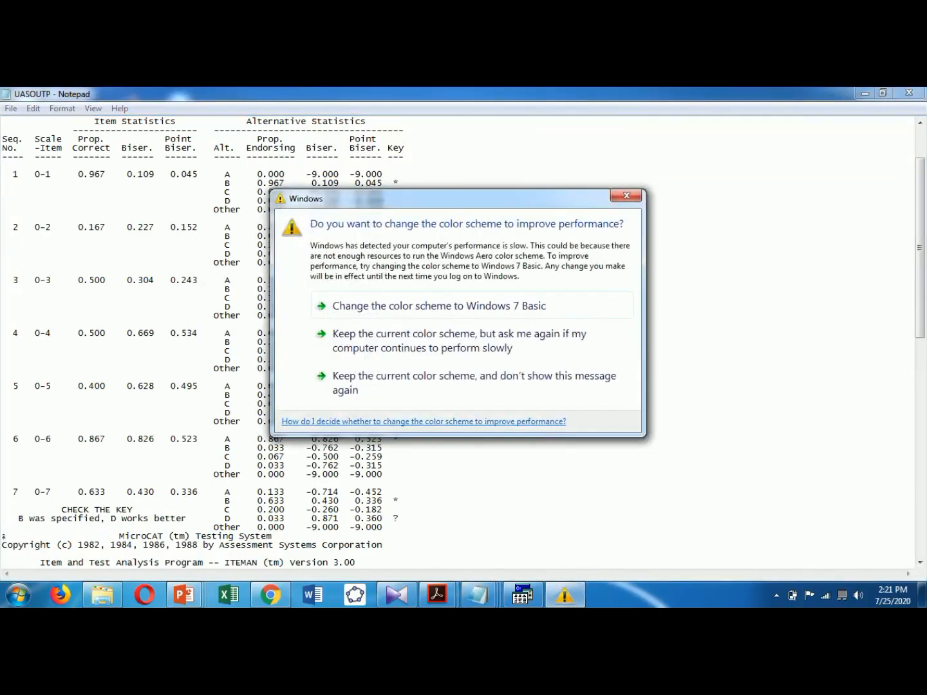
left_click(627, 196)
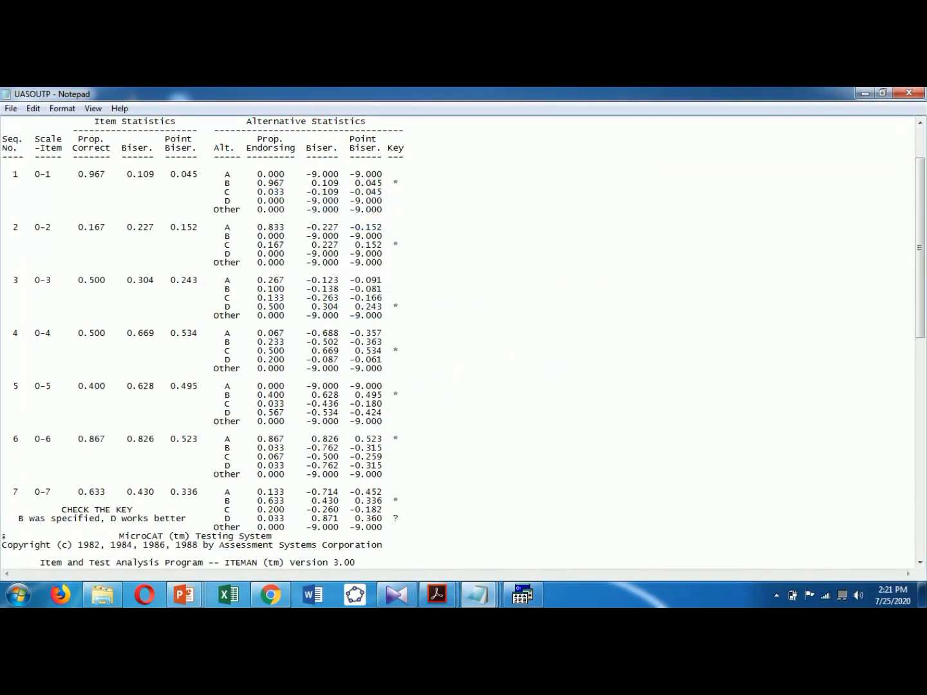
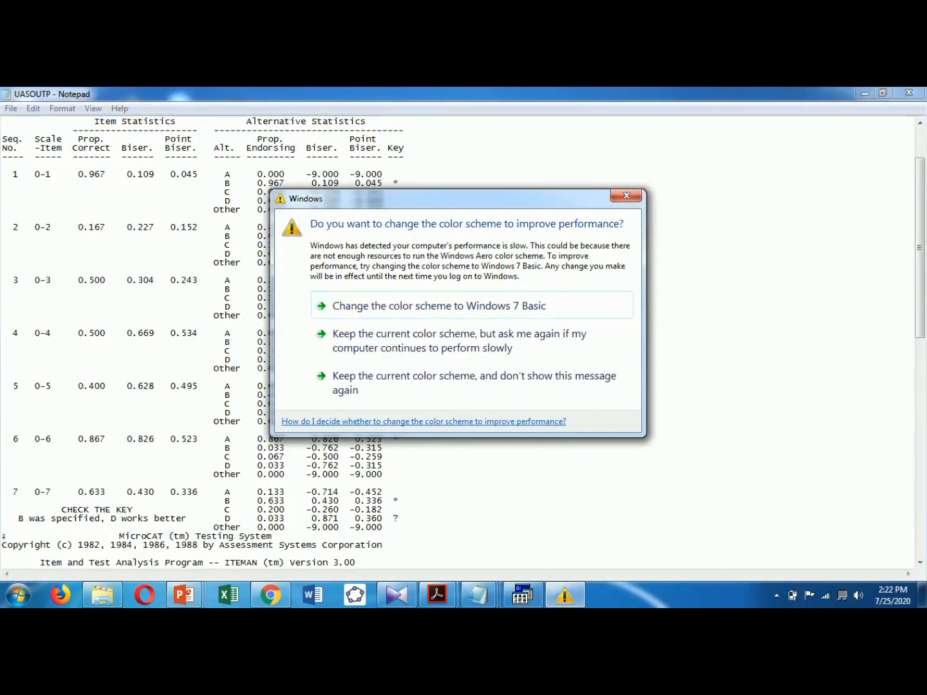
left_click(626, 196)
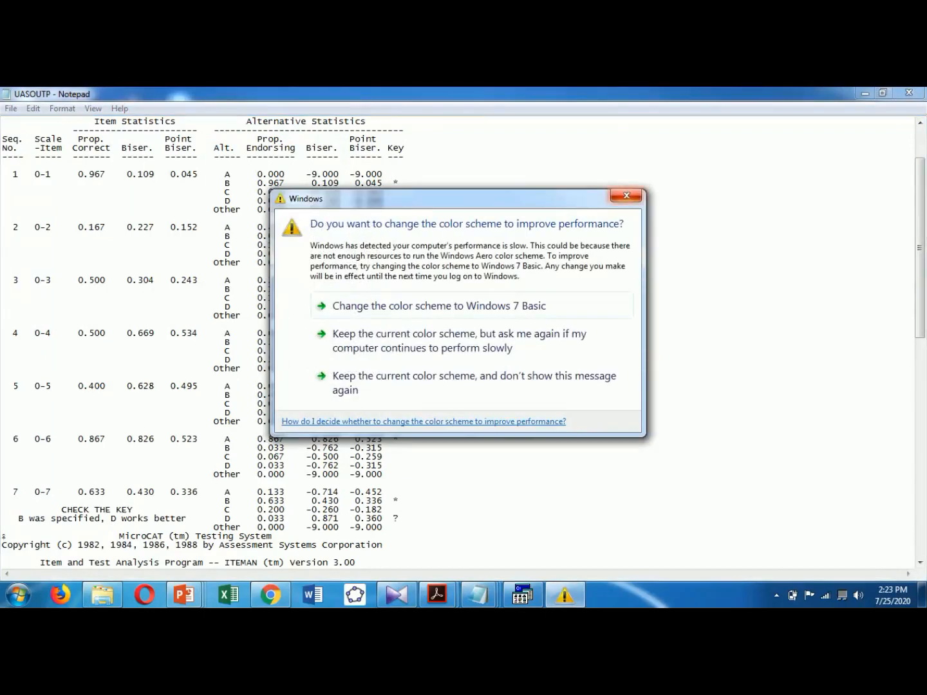
left_click(629, 198)
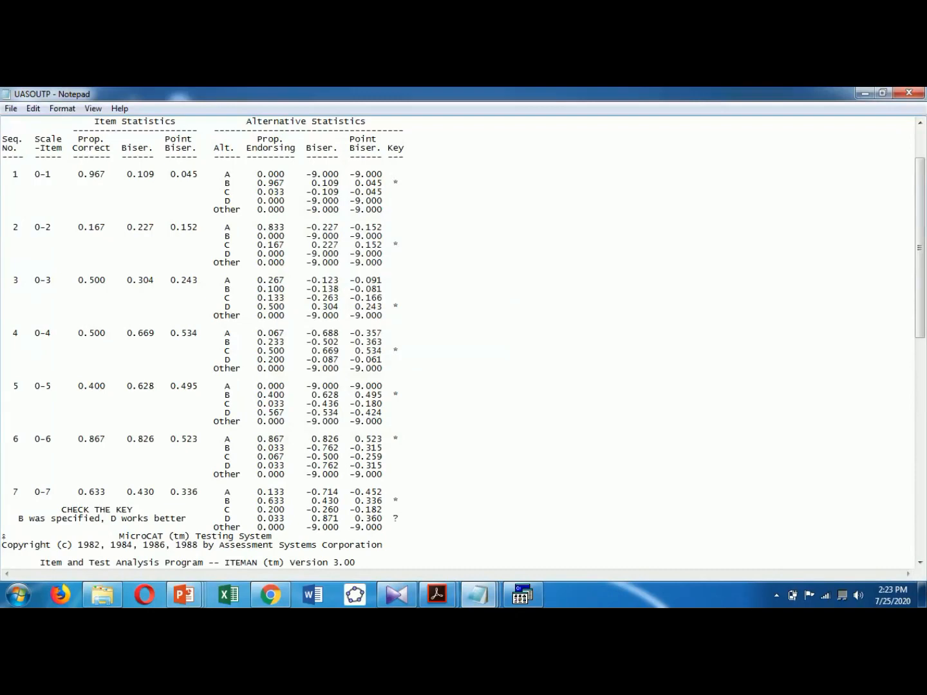
Step: Examine the statistics of items 4 to 10 and the scale statistics on page 3 of the report, dismissing the color scheme prompts
left_click_drag(919, 248, 919, 322)
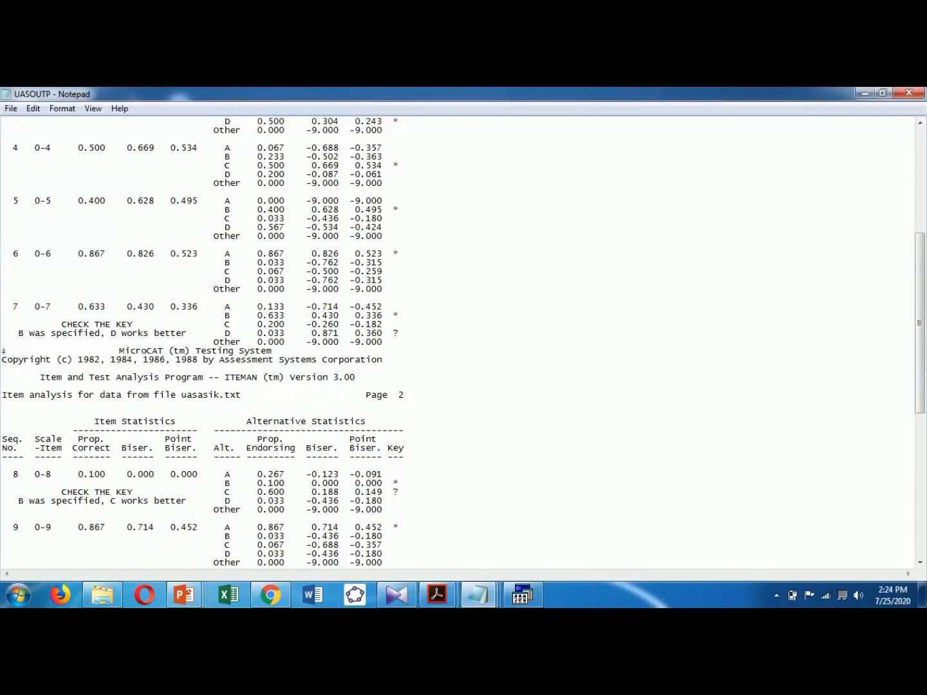
scroll(462, 342, "down", 1)
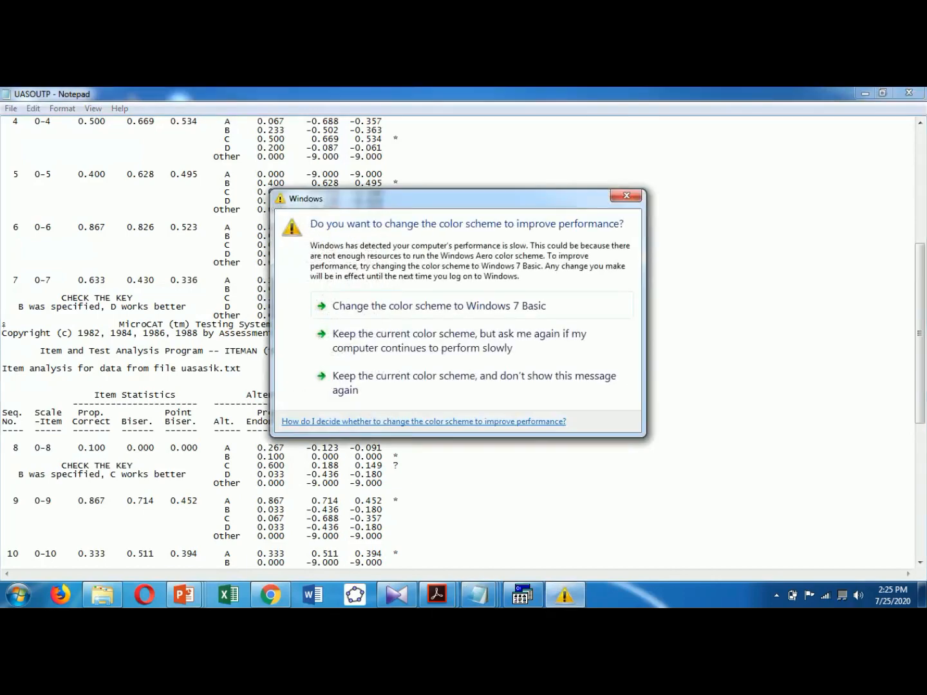
left_click(626, 195)
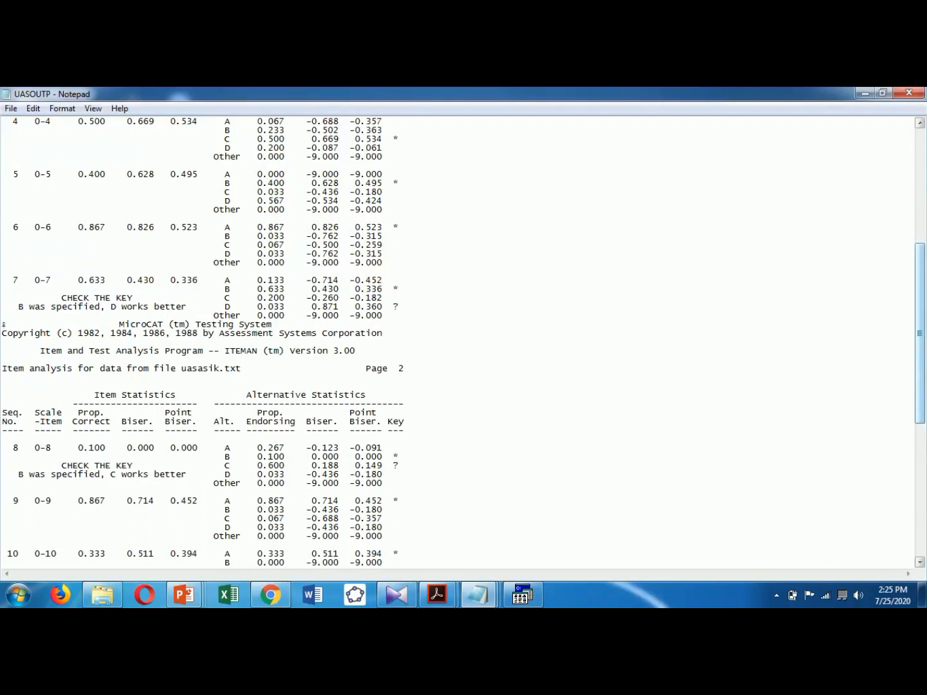
scroll(464, 341, "up", 1)
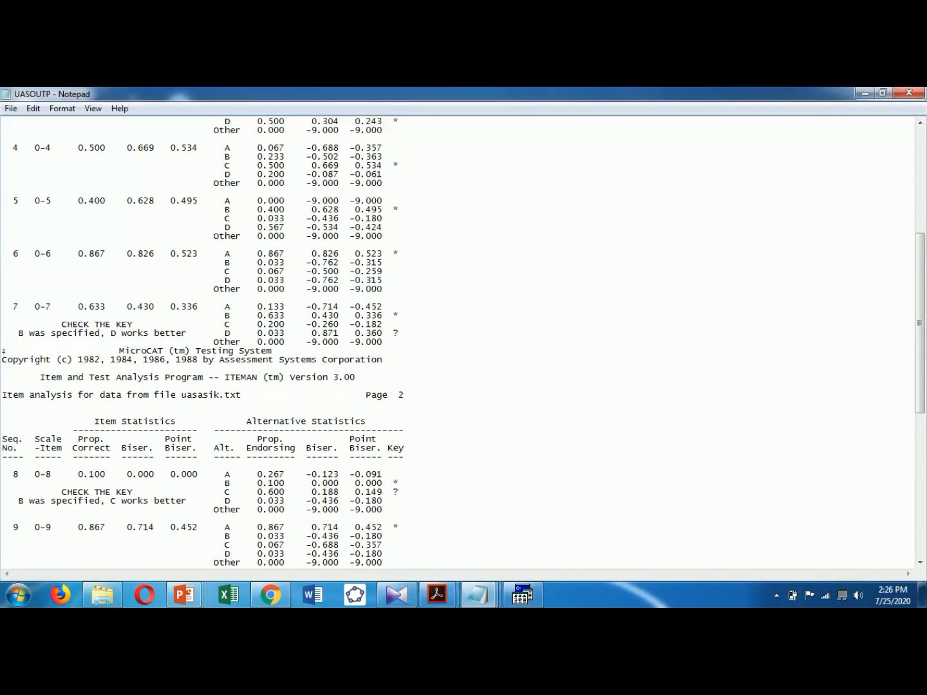
left_click_drag(919, 323, 920, 465)
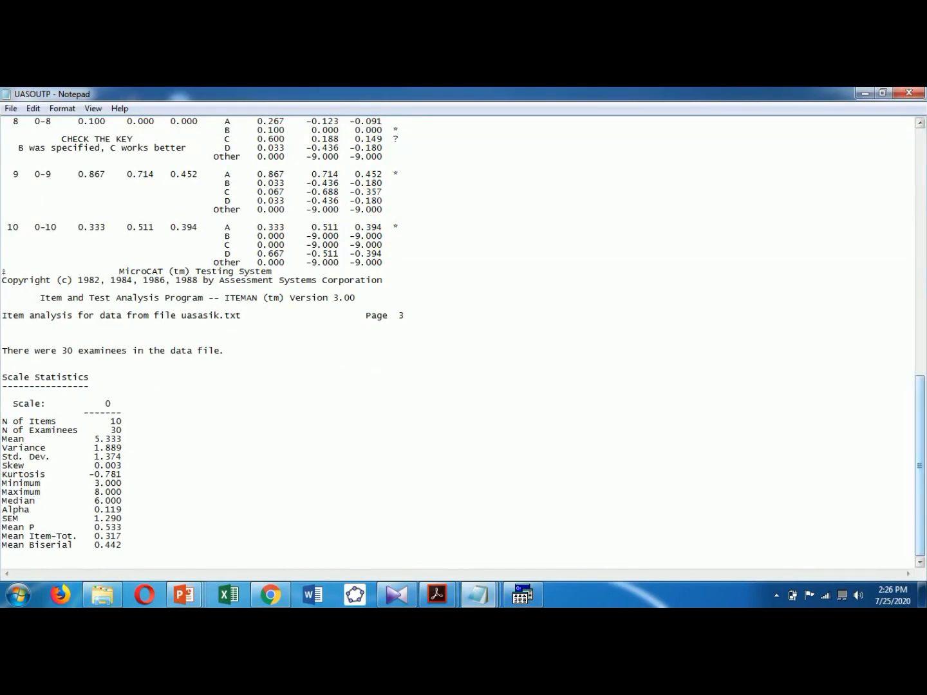
left_click_drag(919, 465, 920, 219)
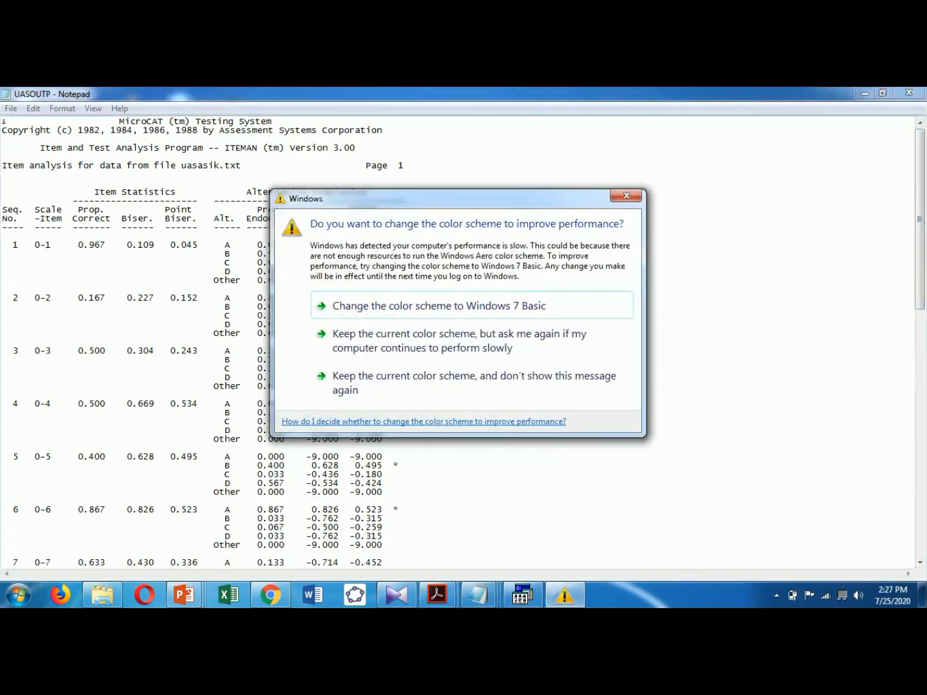
key("Escape")
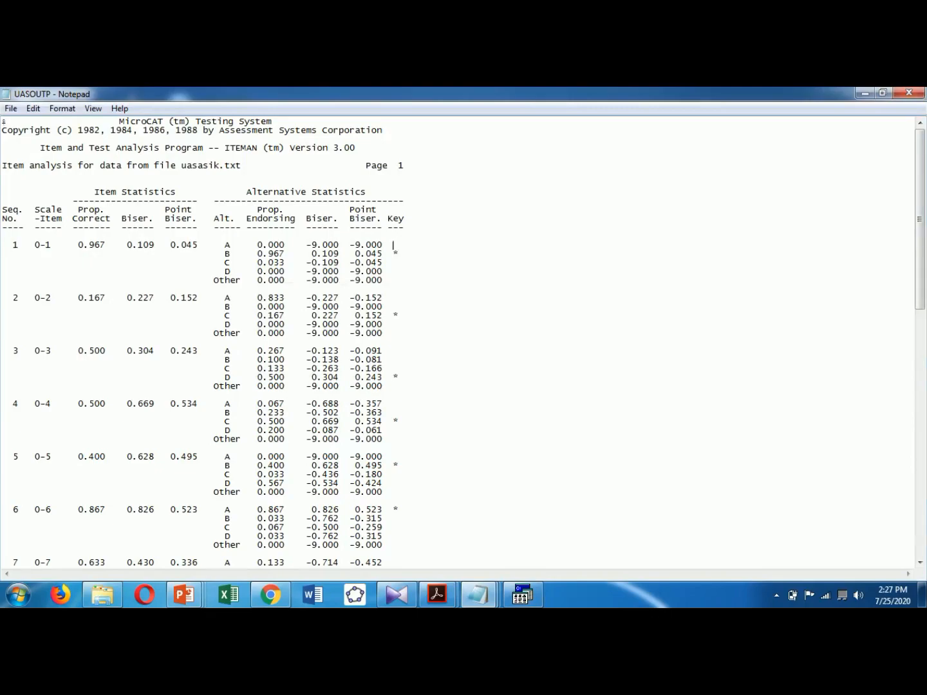
key("ctrl+End")
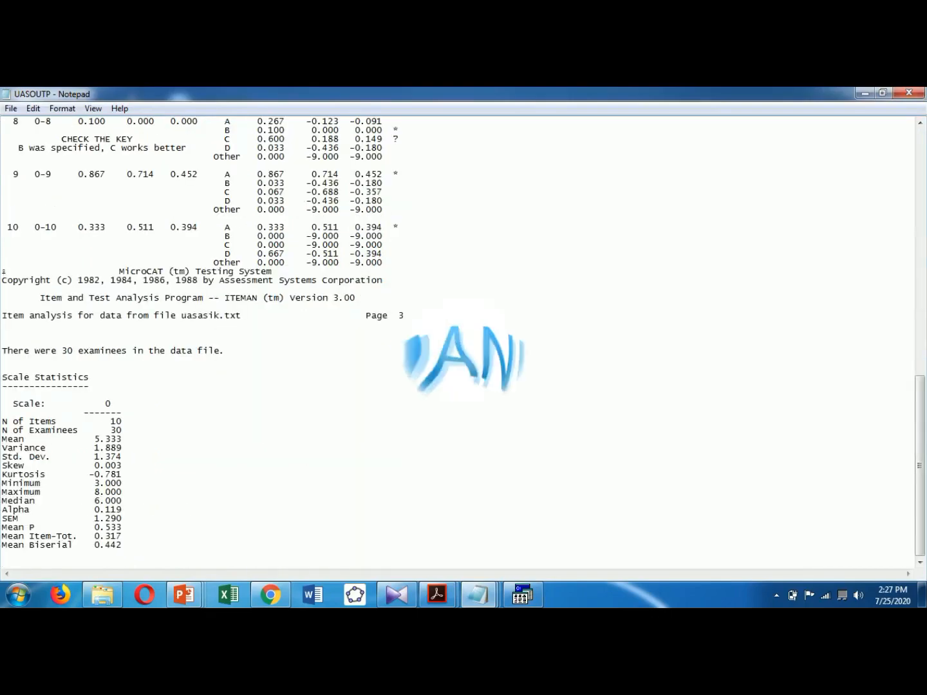